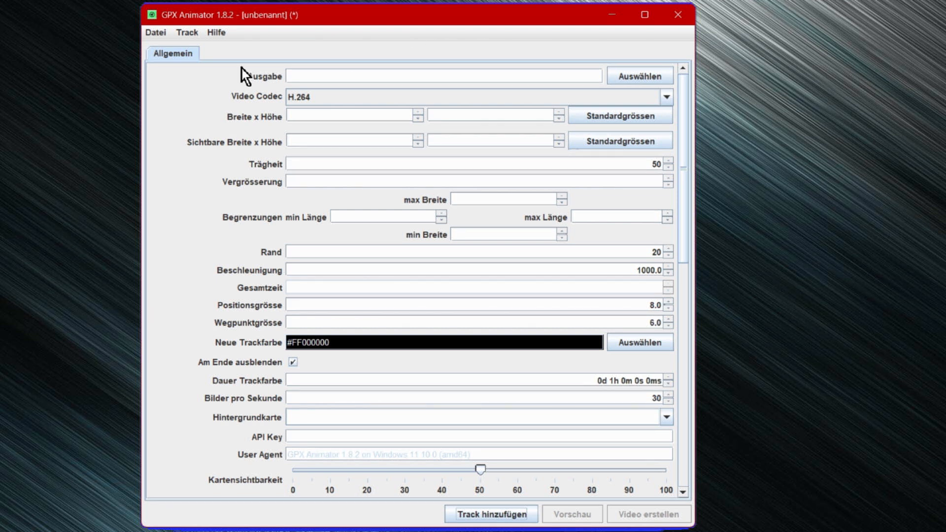
Step: Set the output video file (Ausgabe) to GPX-Animation.mp4 on the Desktop
{"action": "left_click", "coordinate": [412, 75]}
{"action": "left_click", "coordinate": [643, 77]}
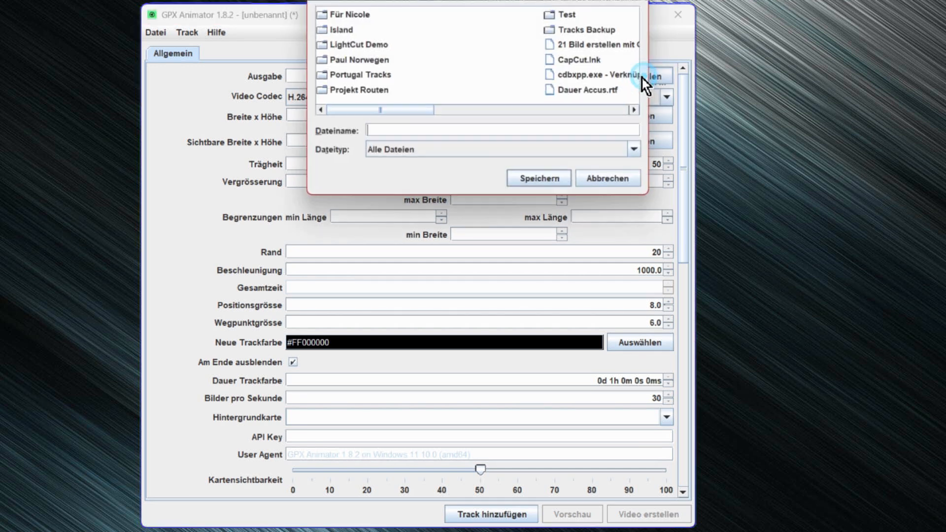
{"action": "left_click_drag", "start_coordinate": [492, 0], "coordinate": [432, 93]}
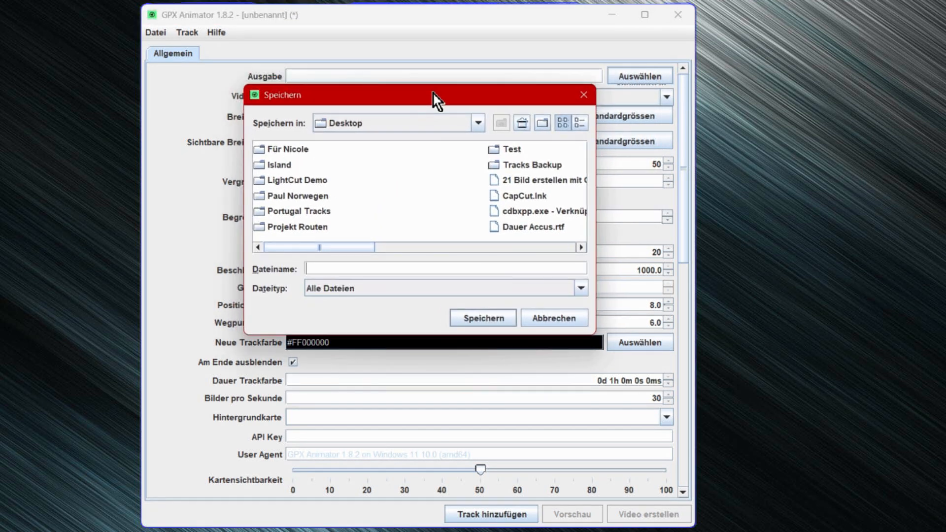
{"action": "type", "text": "C:\\Users\\Shark\\Desktop\\GPX-Animation.mp4"}
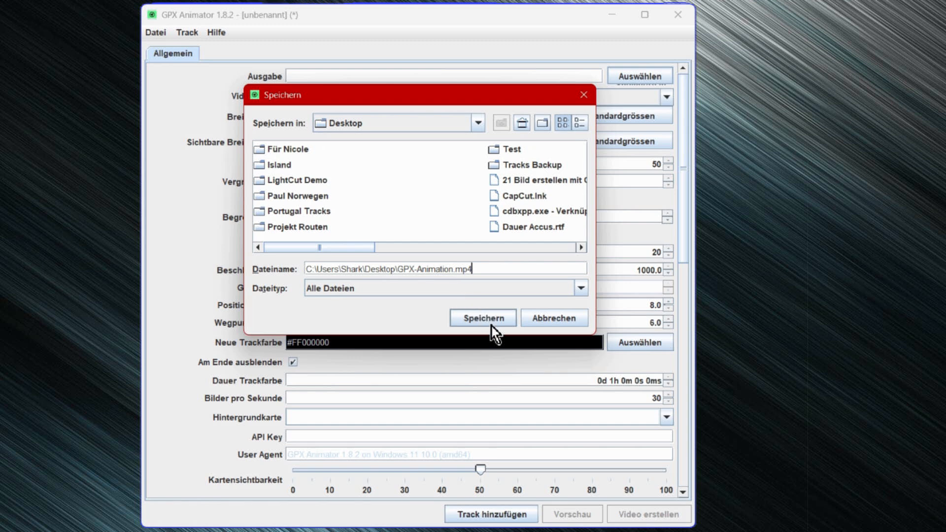
{"action": "left_click", "coordinate": [495, 321]}
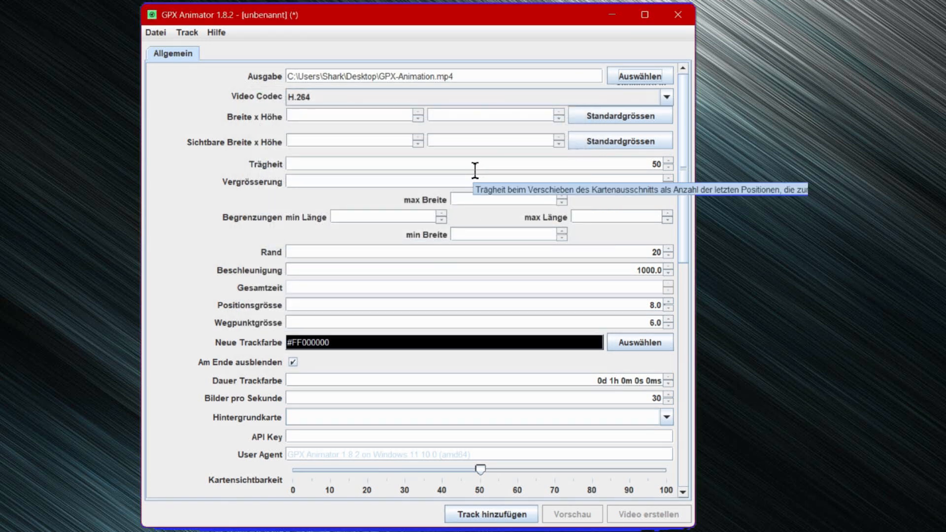
Step: Choose the H.264 video codec and set both the video size and the visible size to Full-HD (1920 x 1080)
{"action": "left_click", "coordinate": [667, 96]}
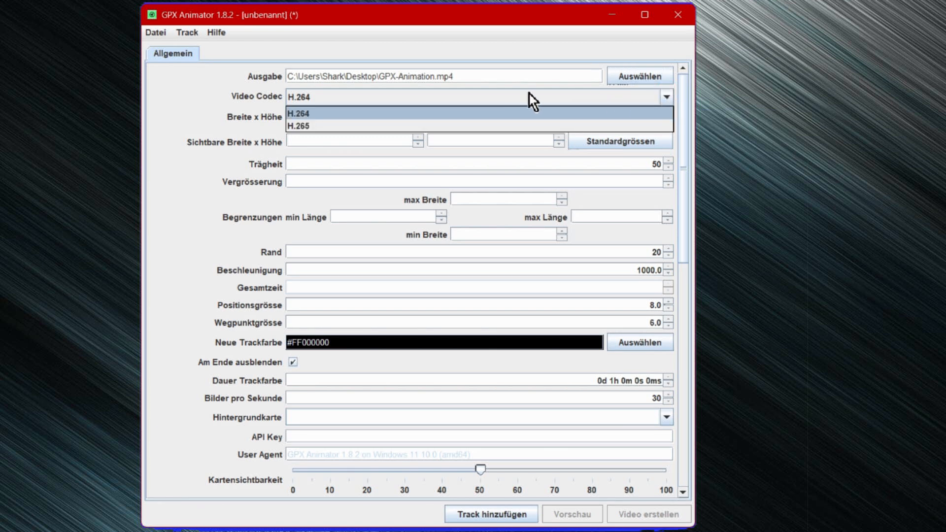
{"action": "left_click", "coordinate": [335, 113]}
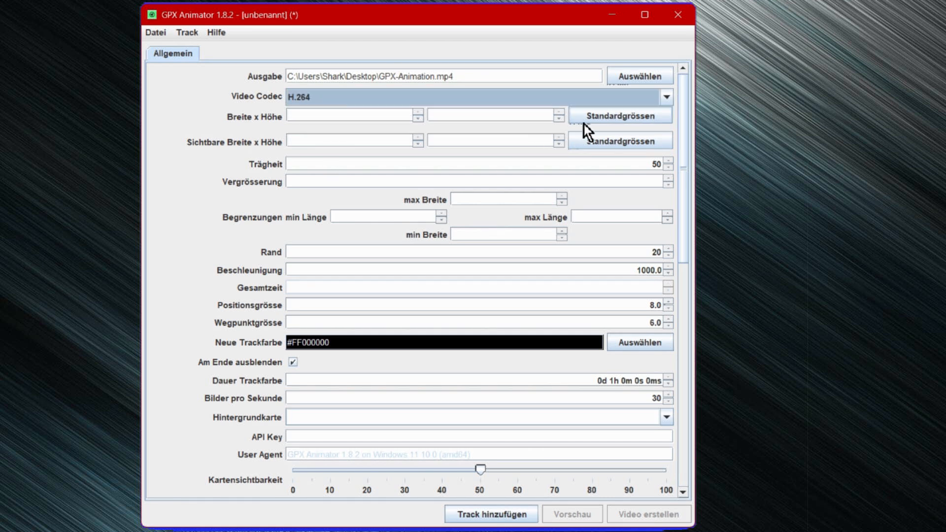
{"action": "left_click", "coordinate": [609, 118]}
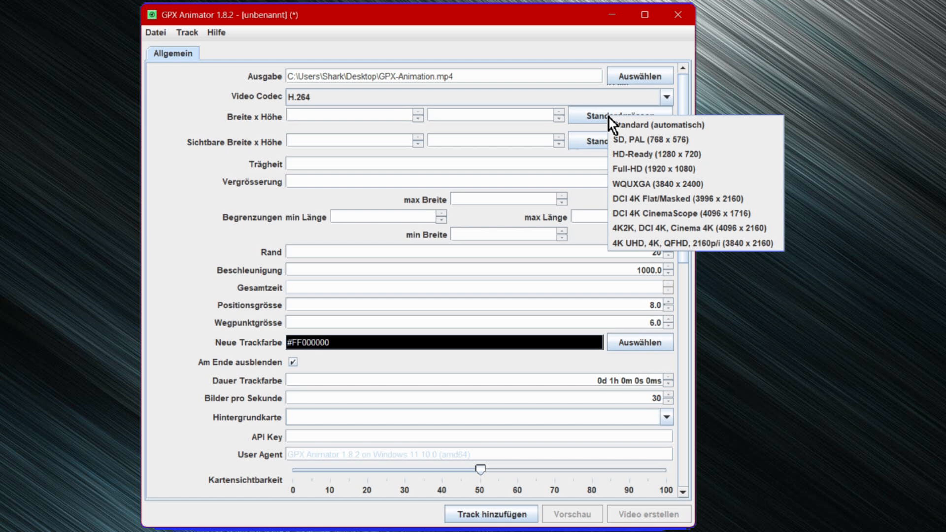
{"action": "left_click", "coordinate": [642, 171]}
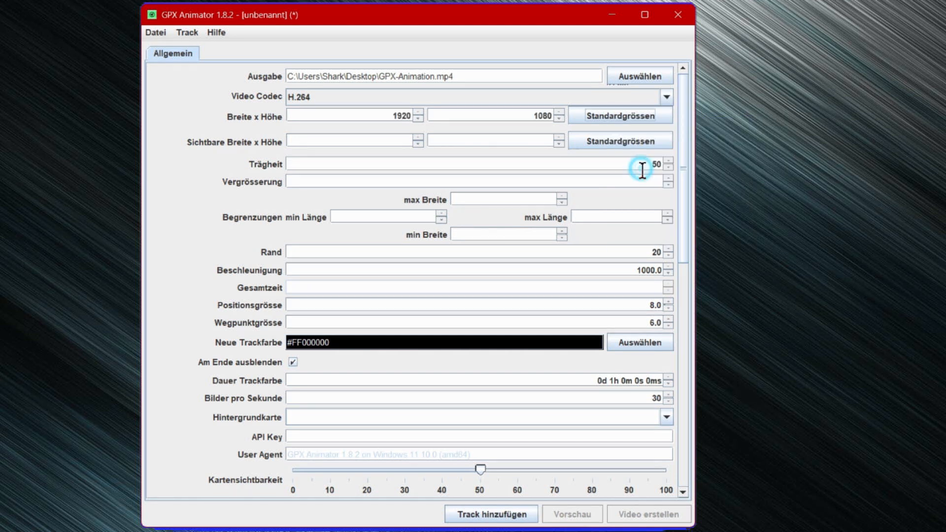
{"action": "left_click", "coordinate": [617, 141]}
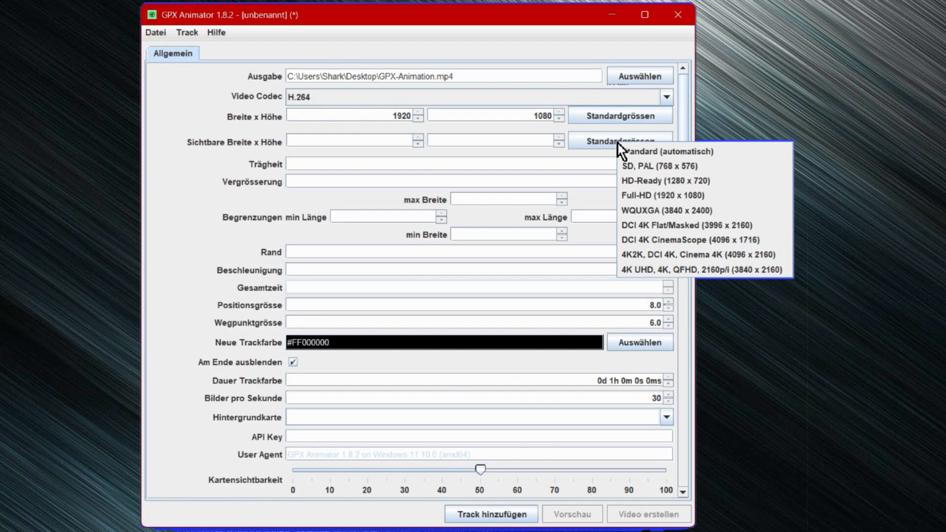
{"action": "left_click", "coordinate": [646, 199]}
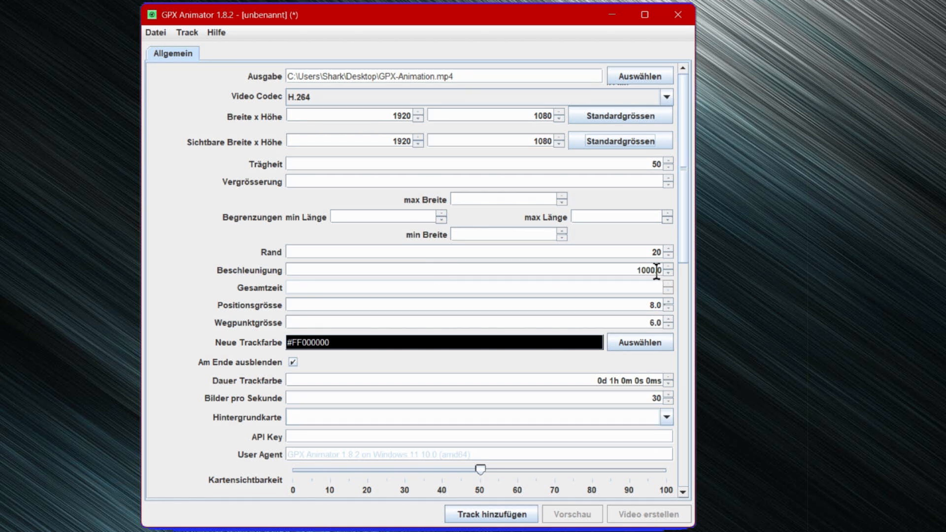
Step: Set the acceleration (Beschleunigung) to 600
{"action": "left_click", "coordinate": [633, 269]}
{"action": "left_click_drag", "start_coordinate": [652, 270], "coordinate": [619, 274]}
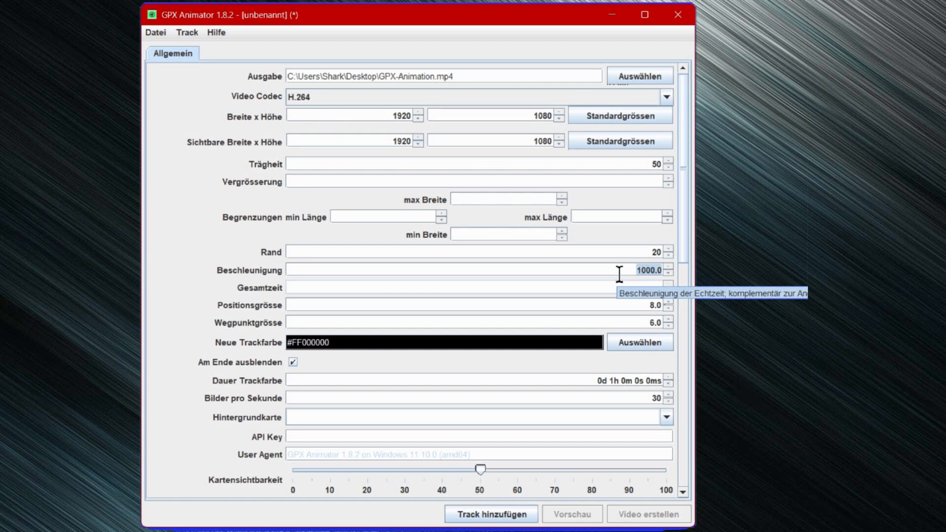
{"action": "type", "text": "600"}
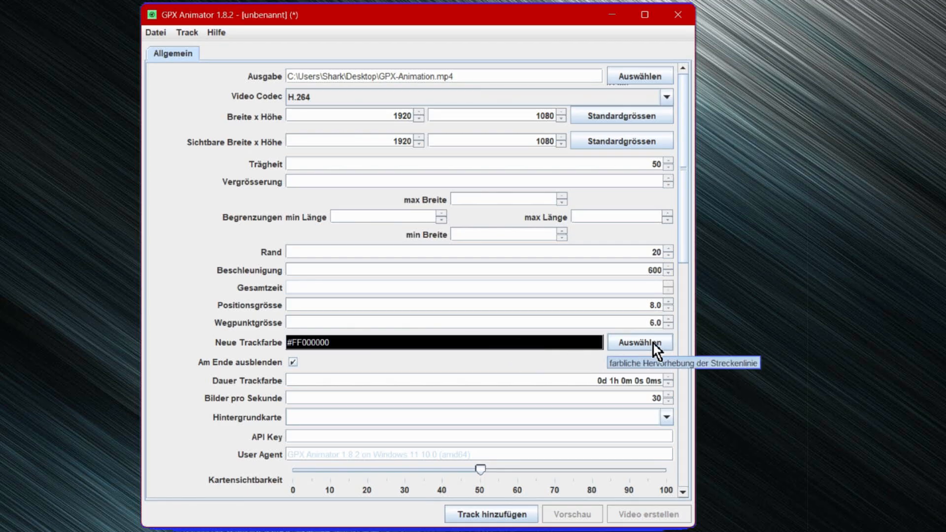
Step: Set the new track colour (Neue Trackfarbe) to the bright green swatch 00FF33
{"action": "left_click", "coordinate": [653, 344]}
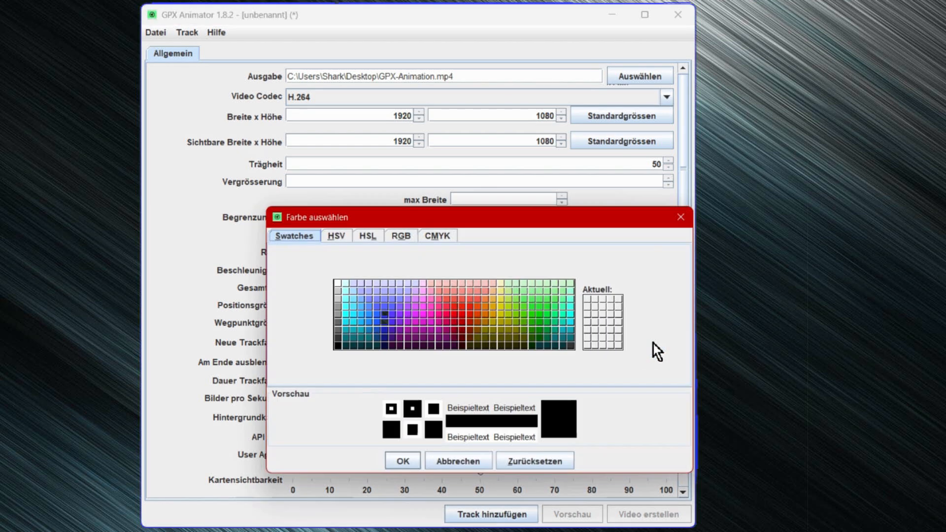
{"action": "left_click", "coordinate": [547, 315]}
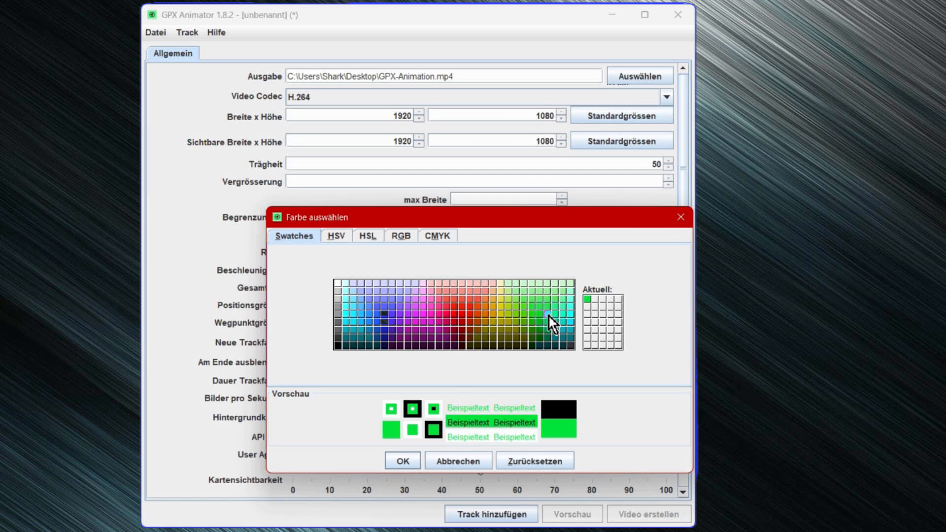
{"action": "left_click", "coordinate": [335, 235]}
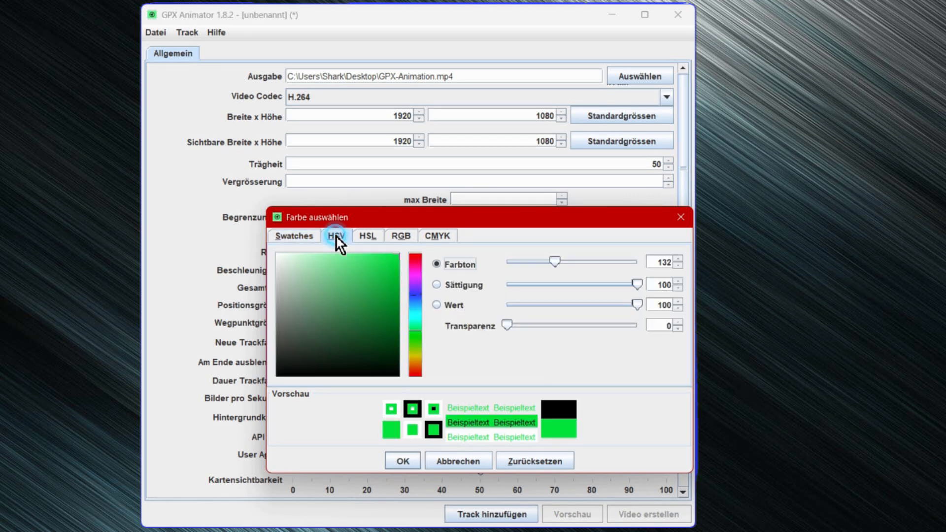
{"action": "left_click", "coordinate": [373, 235]}
{"action": "left_click", "coordinate": [409, 236]}
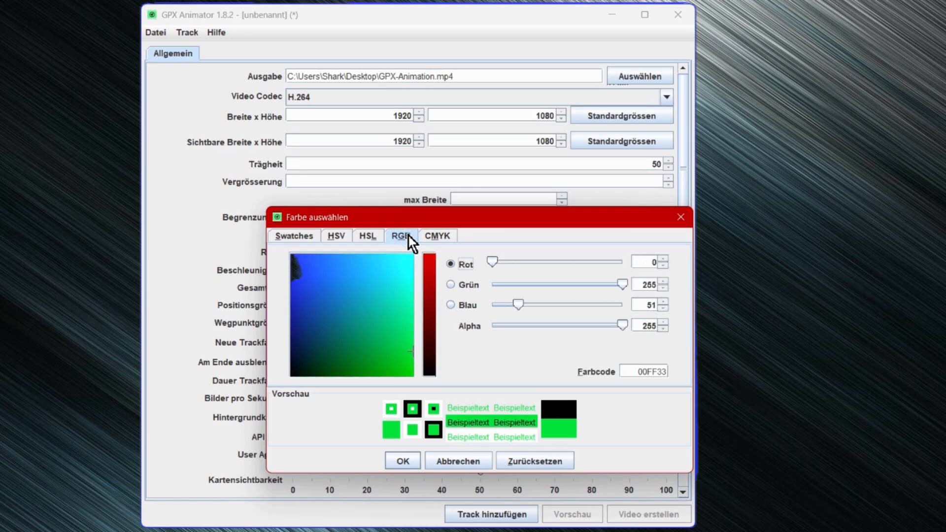
{"action": "left_click", "coordinate": [438, 240]}
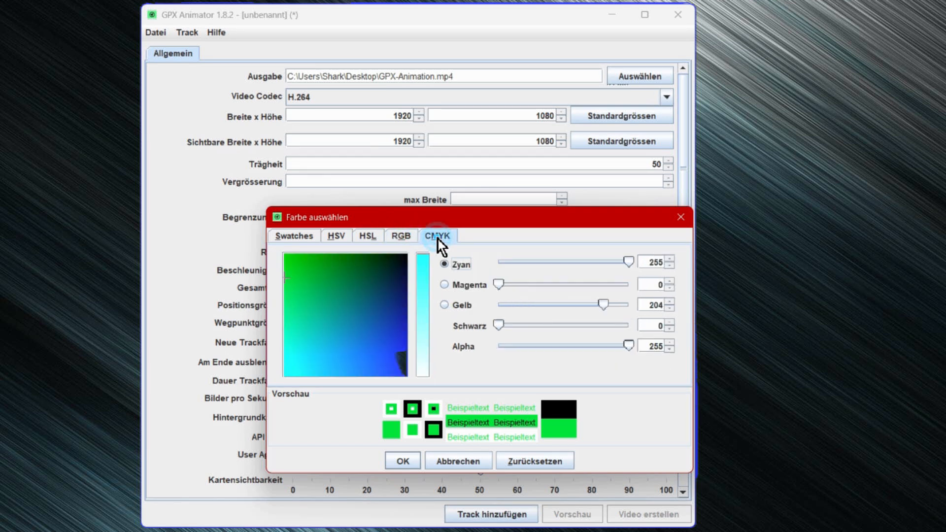
{"action": "left_click", "coordinate": [296, 236]}
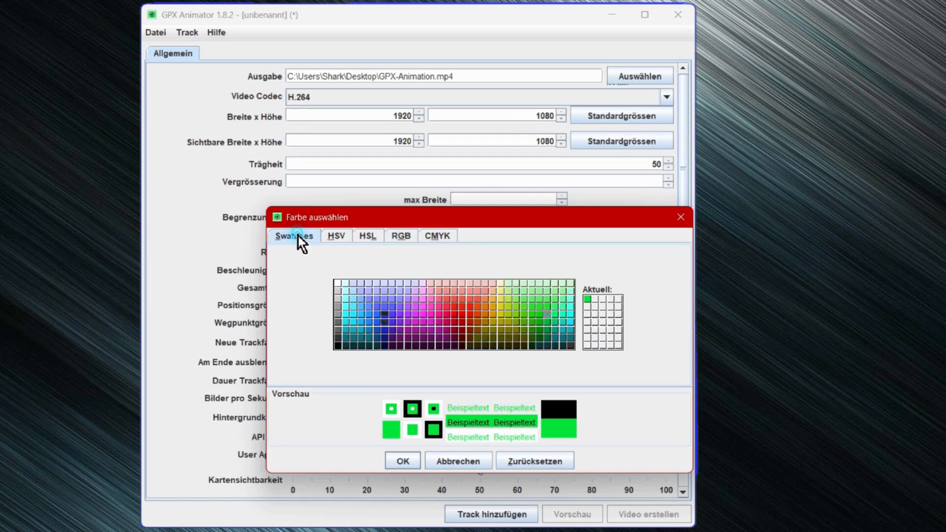
{"action": "left_click", "coordinate": [403, 461]}
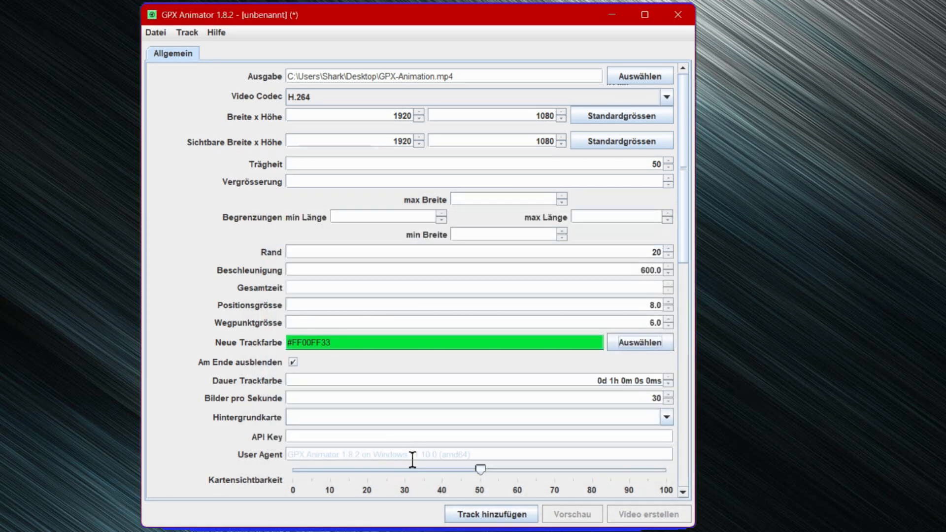
Step: Set the track colour duration (Dauer Trackfarbe) to 0d 0h 10m 0s 0ms
{"action": "left_click", "coordinate": [612, 381]}
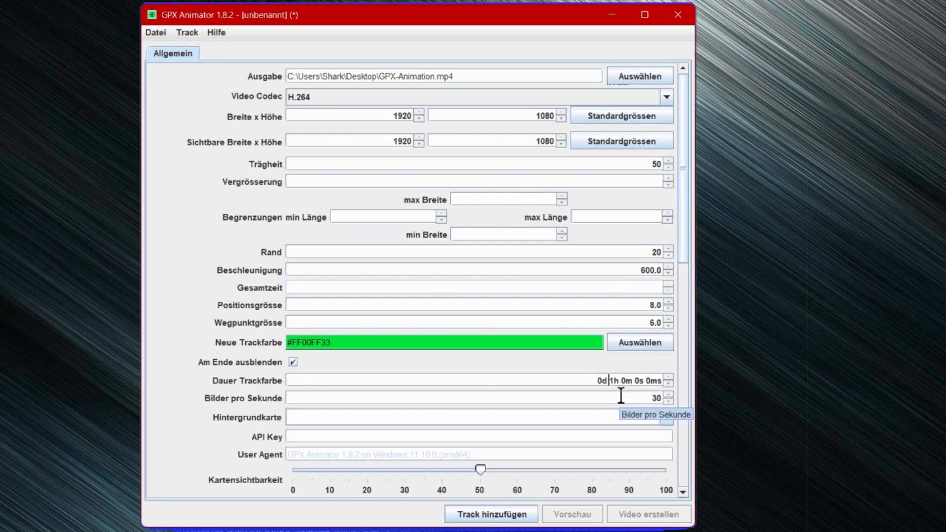
{"action": "key", "text": "Delete"}
{"action": "type", "text": "0"}
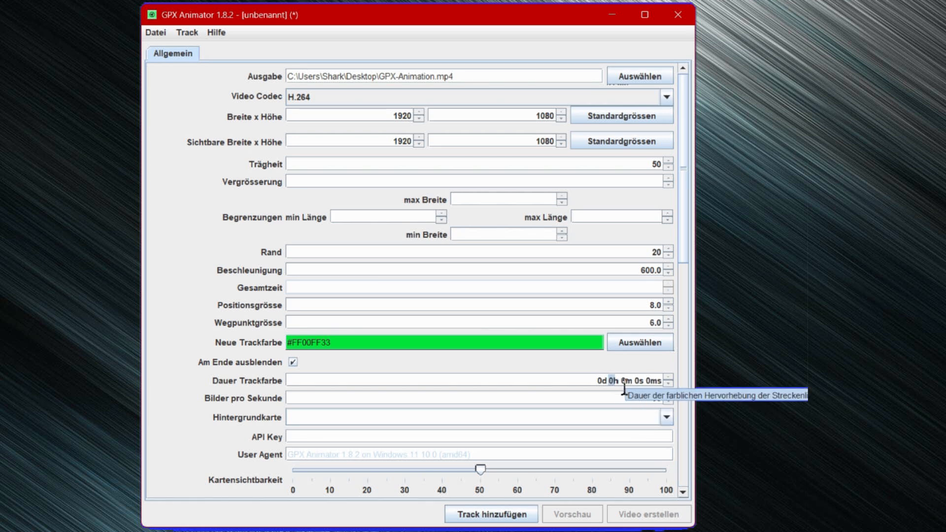
{"action": "left_click", "coordinate": [624, 381]}
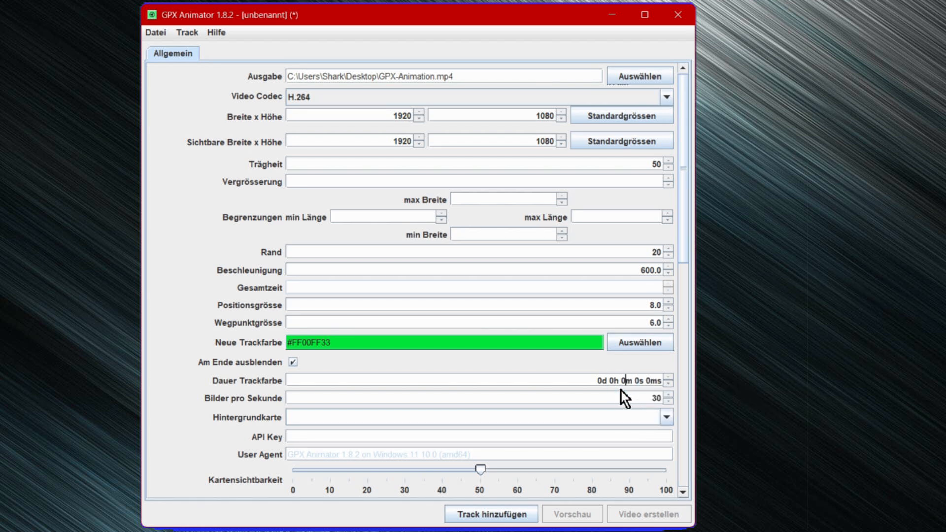
{"action": "type", "text": "1"}
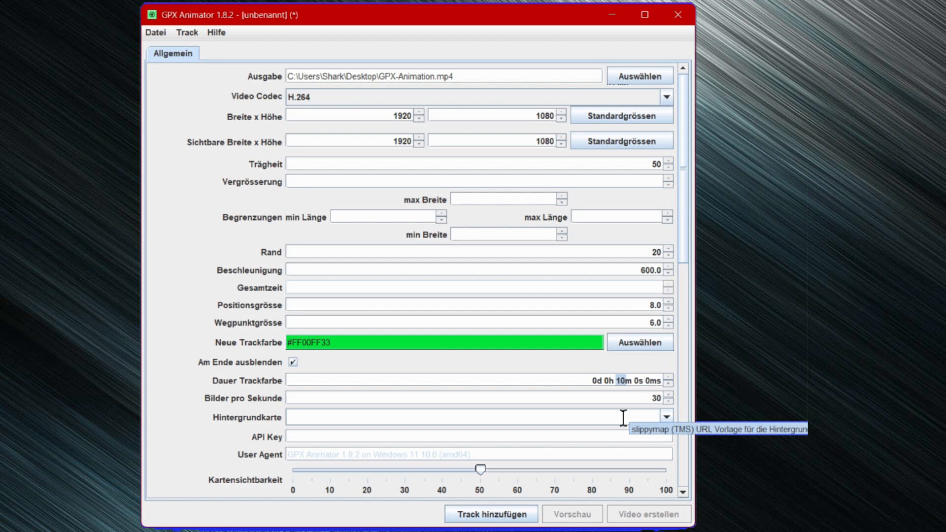
Step: Choose World: OpenStreetMap (German Style) as the background map
{"action": "left_click", "coordinate": [667, 417]}
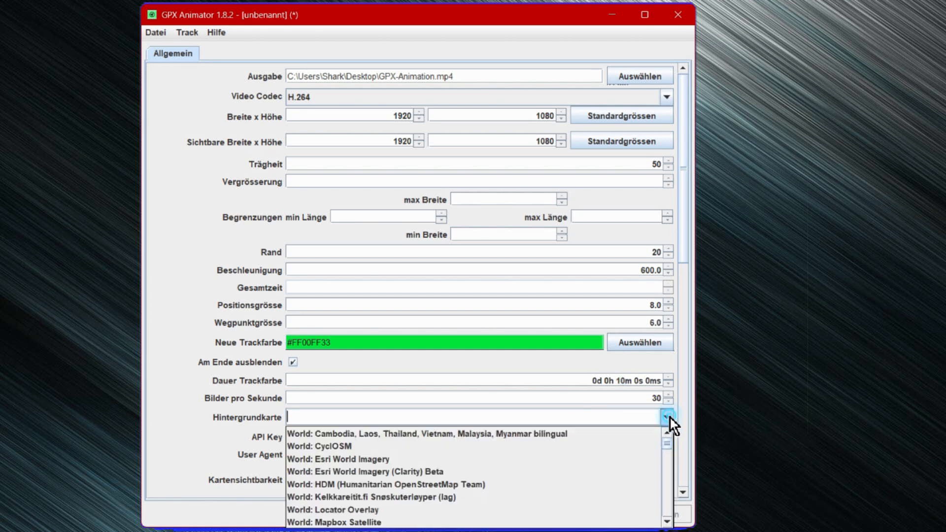
{"action": "scroll", "coordinate": [472, 443], "scroll_direction": "down", "scroll_amount": 2}
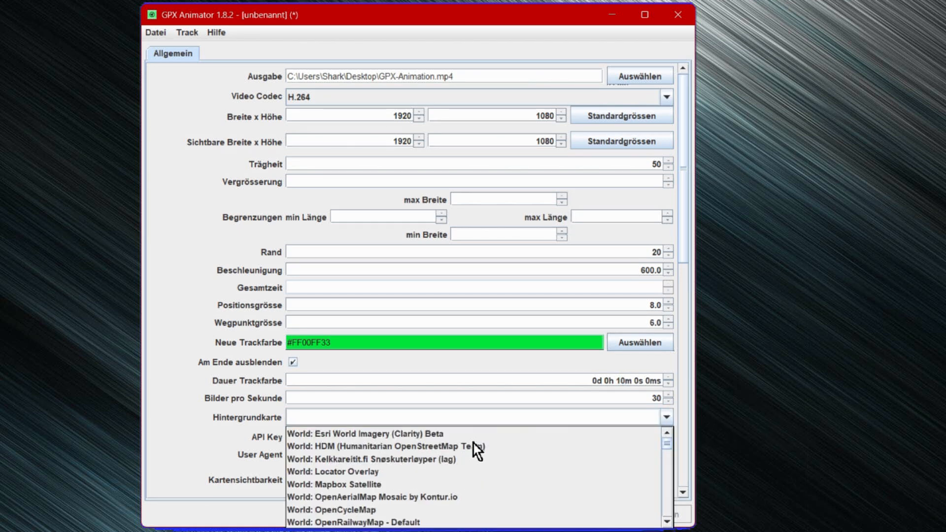
{"action": "scroll", "coordinate": [474, 450], "scroll_direction": "down", "scroll_amount": 3}
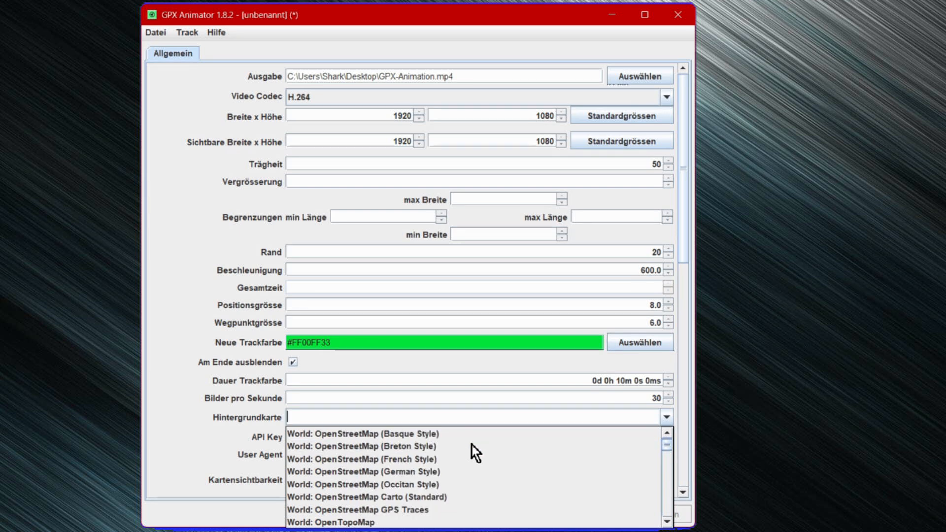
{"action": "left_click", "coordinate": [436, 471]}
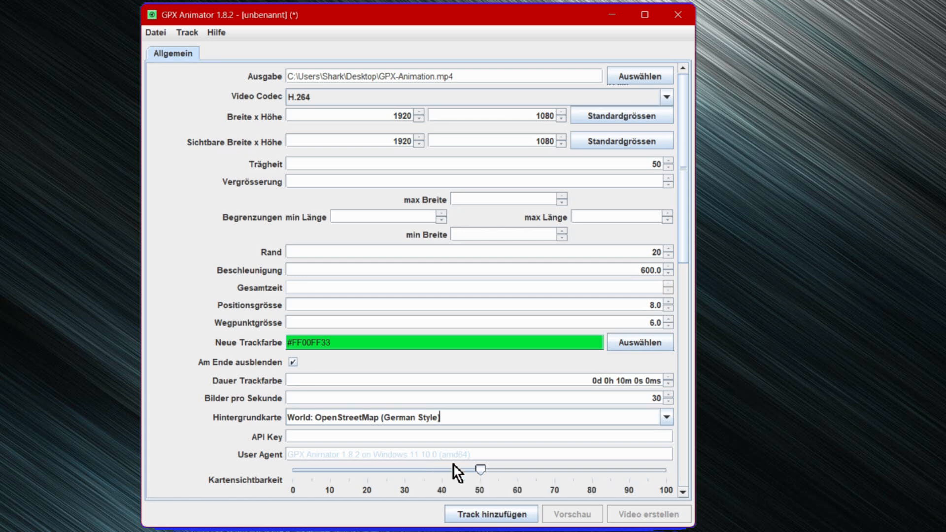
Step: Set the map visibility (Kartensichtbarkeit) to 100 and enable pre-drawing of the track (Vorzeichnen)
{"action": "left_click_drag", "start_coordinate": [687, 241], "coordinate": [665, 354]}
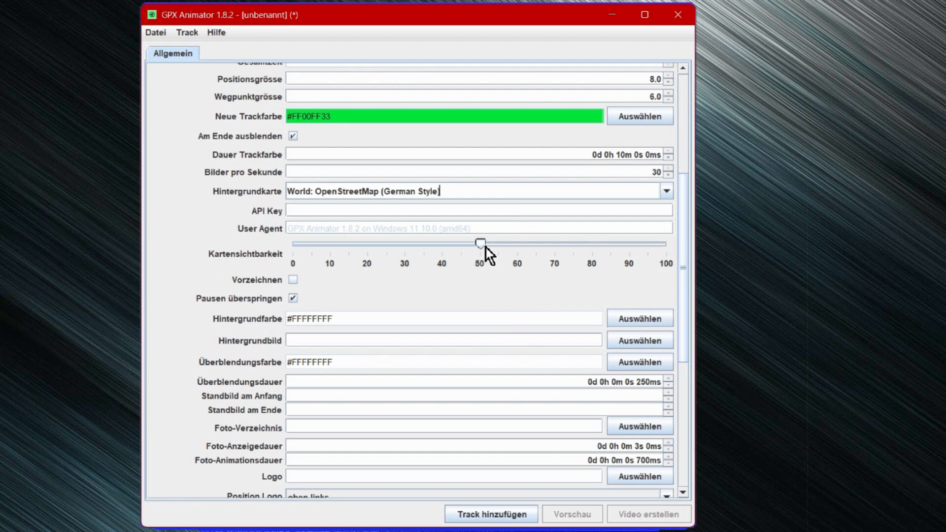
{"action": "left_click_drag", "start_coordinate": [505, 247], "coordinate": [665, 246]}
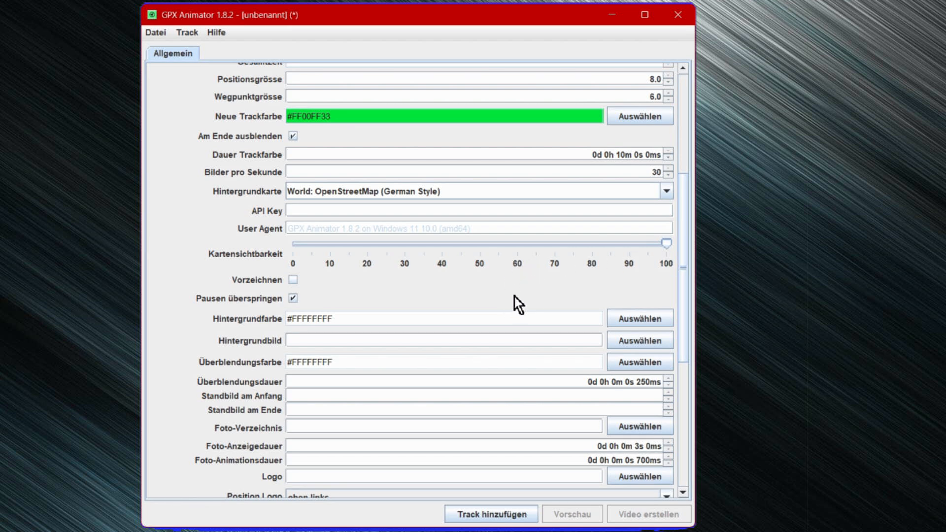
{"action": "left_click", "coordinate": [293, 280]}
Step: Set the photo directory (Foto-Verzeichnis) to D:\Studio Arbeit\000-Youtube\Projekt Routen\007-2 GPX Animator\Bilder
{"action": "left_click", "coordinate": [684, 287]}
{"action": "left_click_drag", "start_coordinate": [684, 288], "coordinate": [681, 326]}
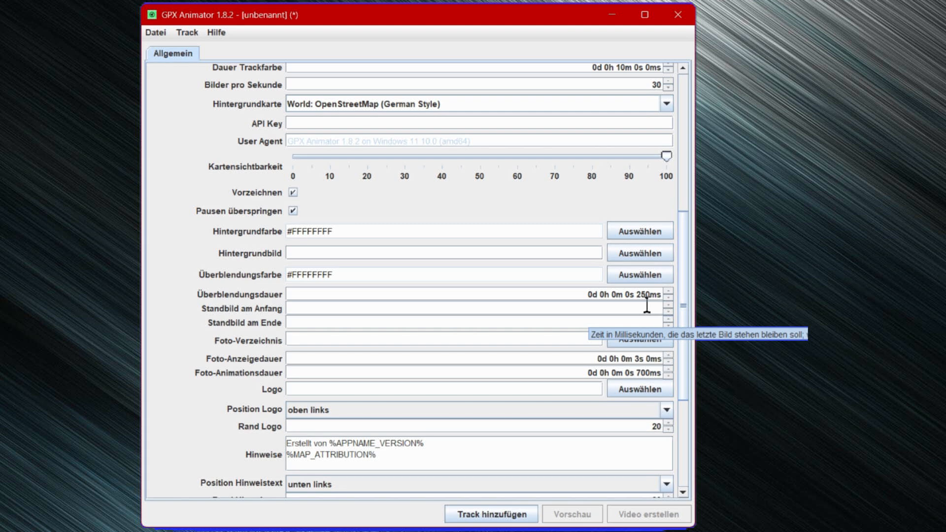
{"action": "left_click_drag", "start_coordinate": [684, 306], "coordinate": [685, 329]}
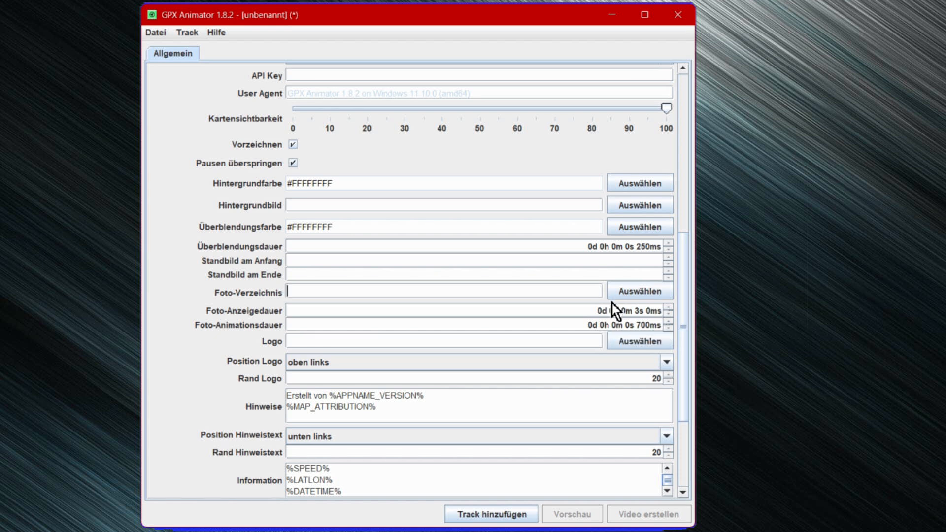
{"action": "left_click", "coordinate": [625, 294]}
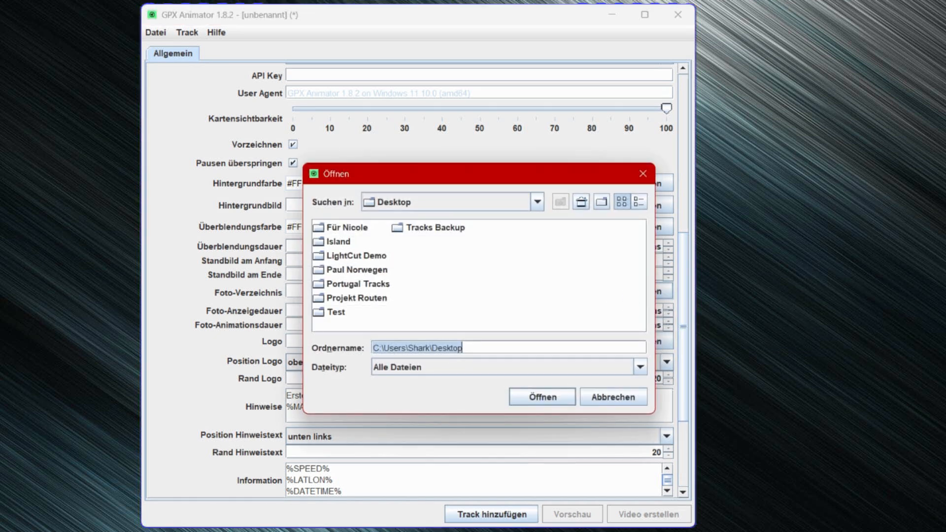
{"action": "type", "text": "D:\\Studio Arbeit\\000-Youtube\\Projekt Routen\\007-2 GPX Animator\\Bilder"}
{"action": "left_click", "coordinate": [558, 397]}
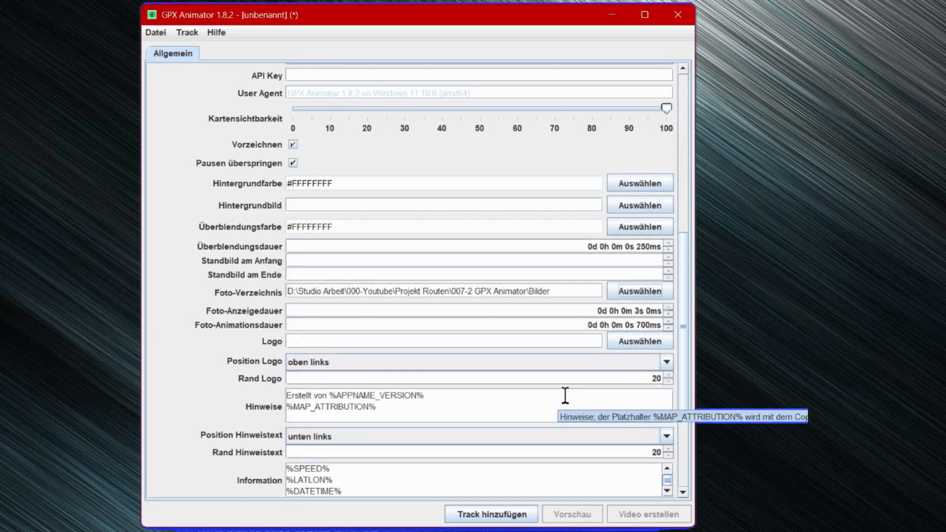
Step: Set the logo image to Logo.png from the Logo folder inside 007-2 GPX Animator
{"action": "left_click_drag", "start_coordinate": [682, 349], "coordinate": [693, 383]}
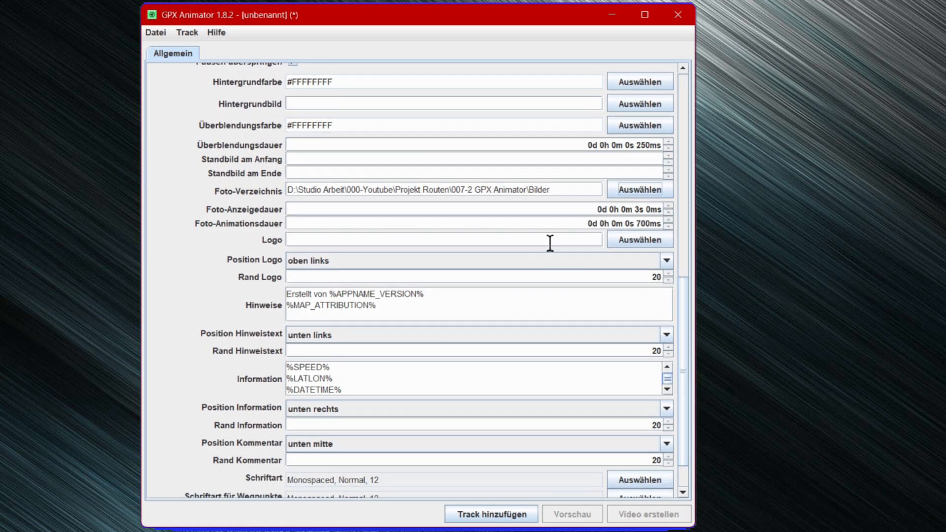
{"action": "left_click", "coordinate": [624, 241]}
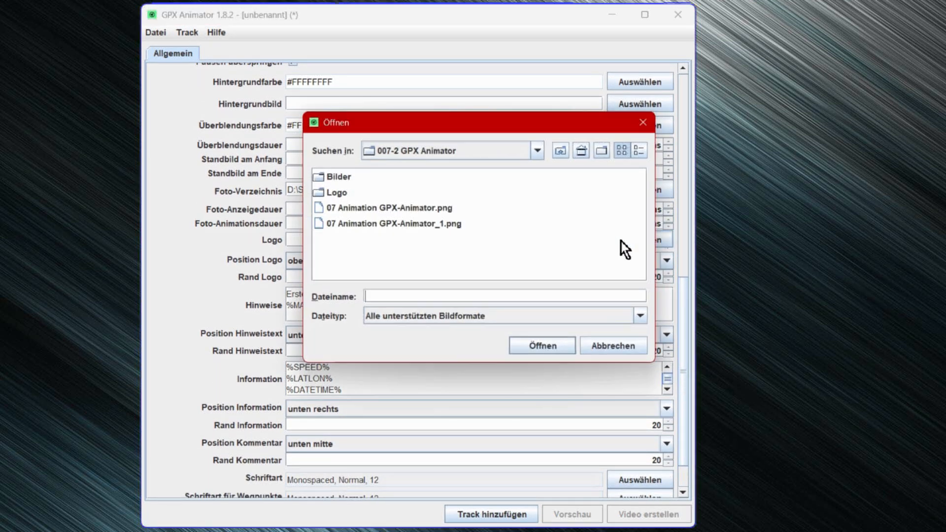
{"action": "left_click_drag", "start_coordinate": [518, 125], "coordinate": [478, 142]}
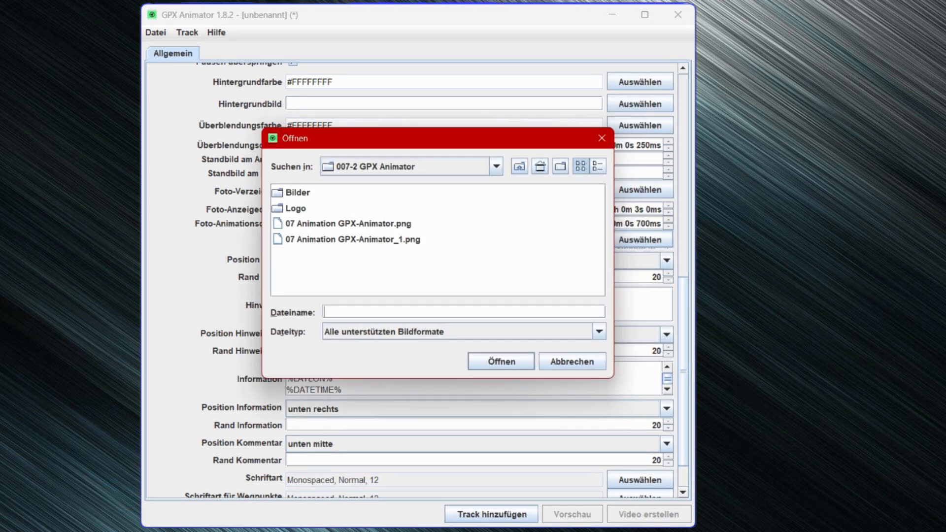
{"action": "double_click", "coordinate": [303, 210]}
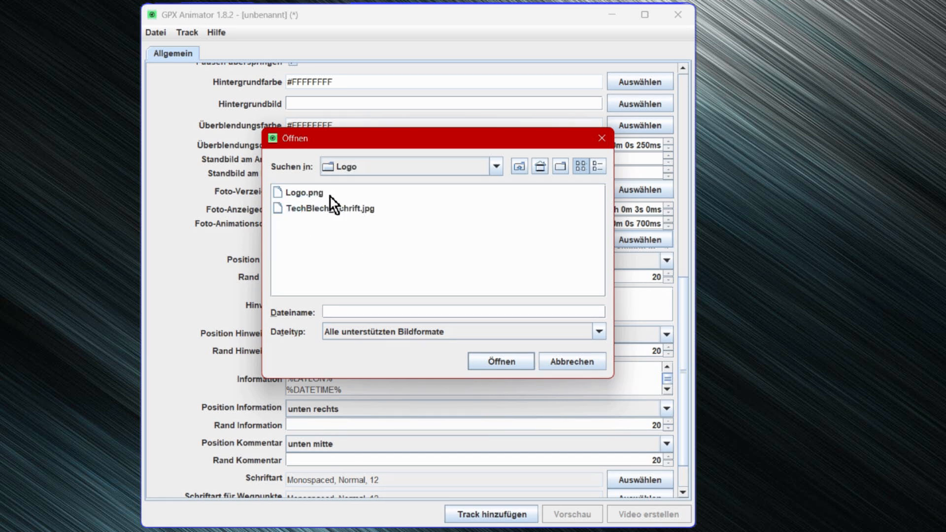
{"action": "double_click", "coordinate": [288, 194]}
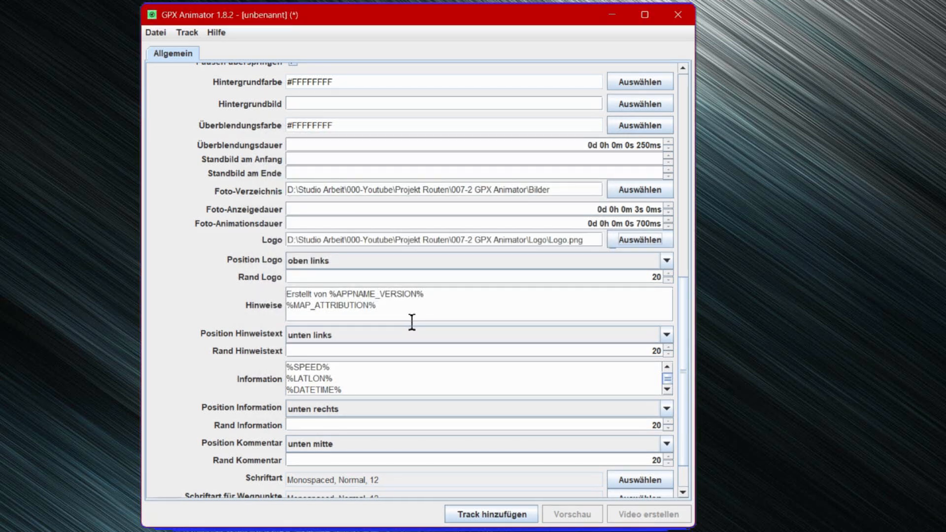
Step: Set the logo position (Position Logo) to oben rechts and the comment position (Position Kommentar) to versteckt
{"action": "left_click", "coordinate": [419, 261]}
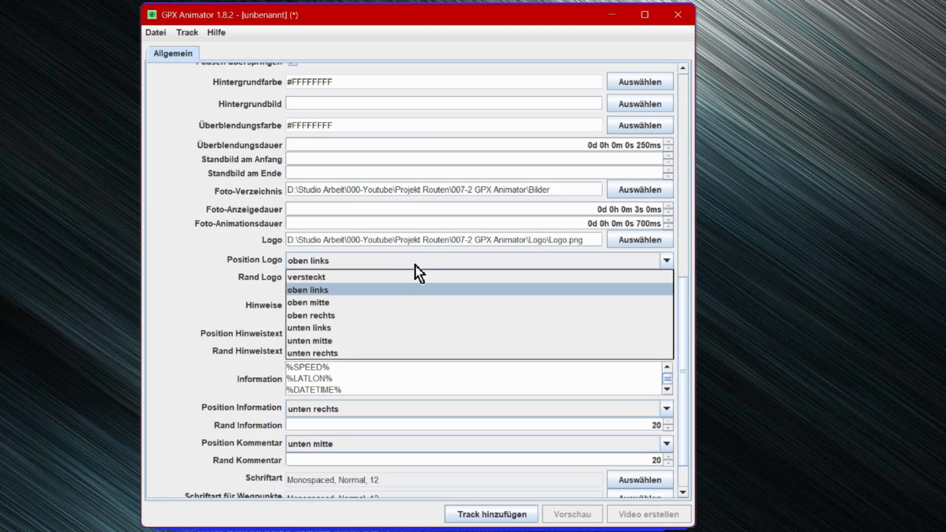
{"action": "left_click", "coordinate": [393, 316]}
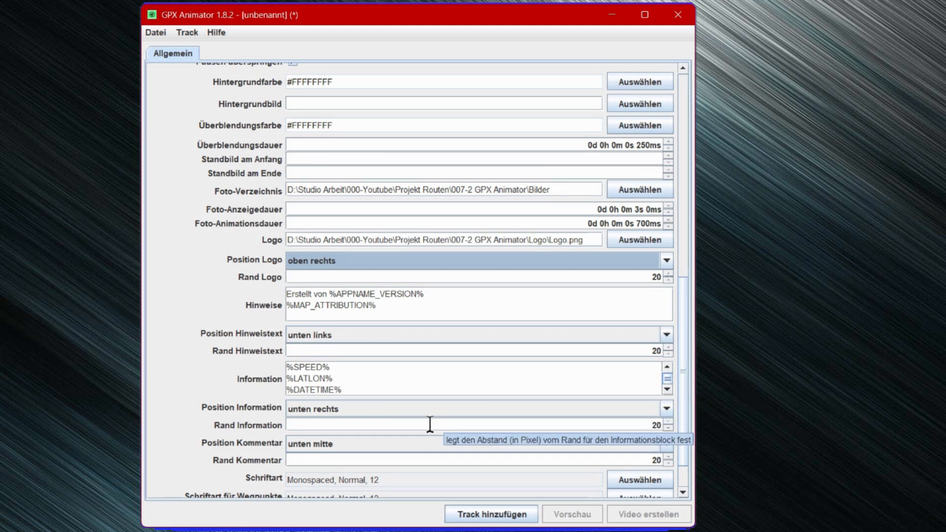
{"action": "left_click", "coordinate": [413, 446]}
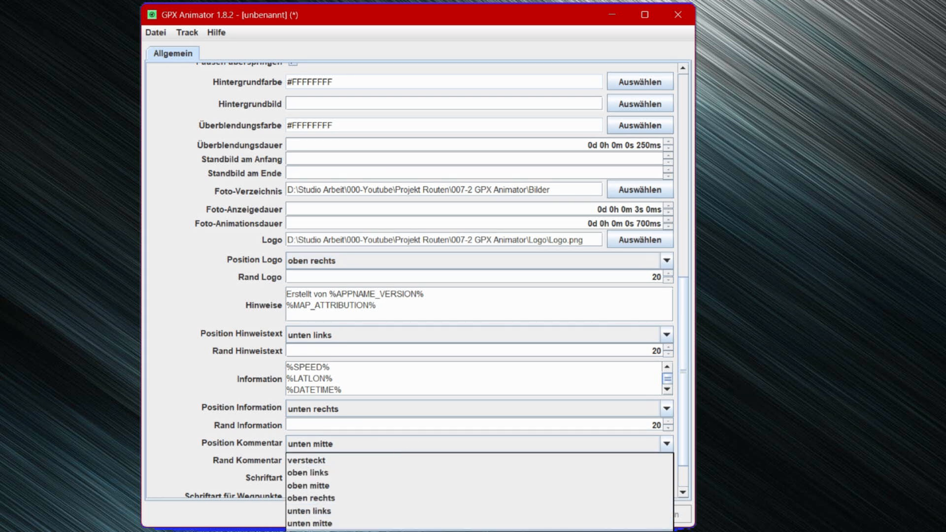
{"action": "left_click", "coordinate": [345, 460]}
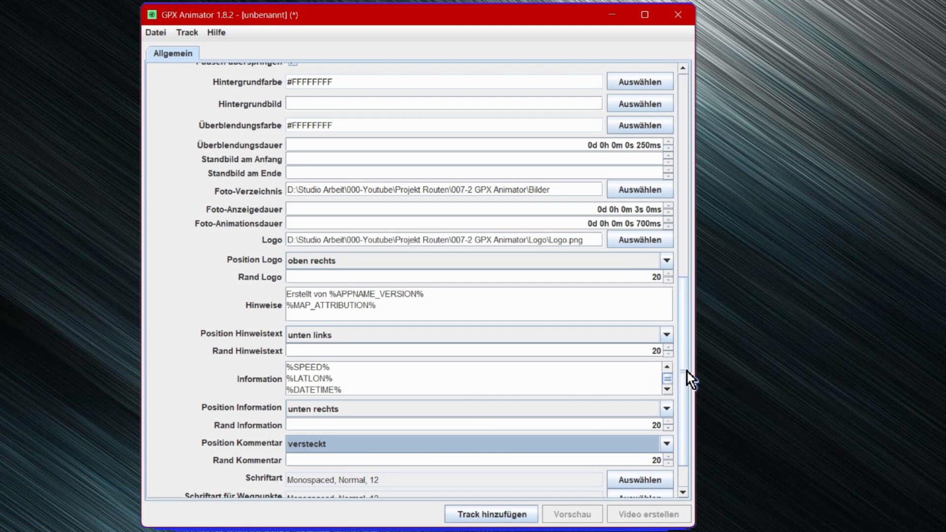
Step: Set the general font (Schriftart) to Times New Roman, Fett, size 18
{"action": "left_click_drag", "start_coordinate": [687, 371], "coordinate": [685, 406]}
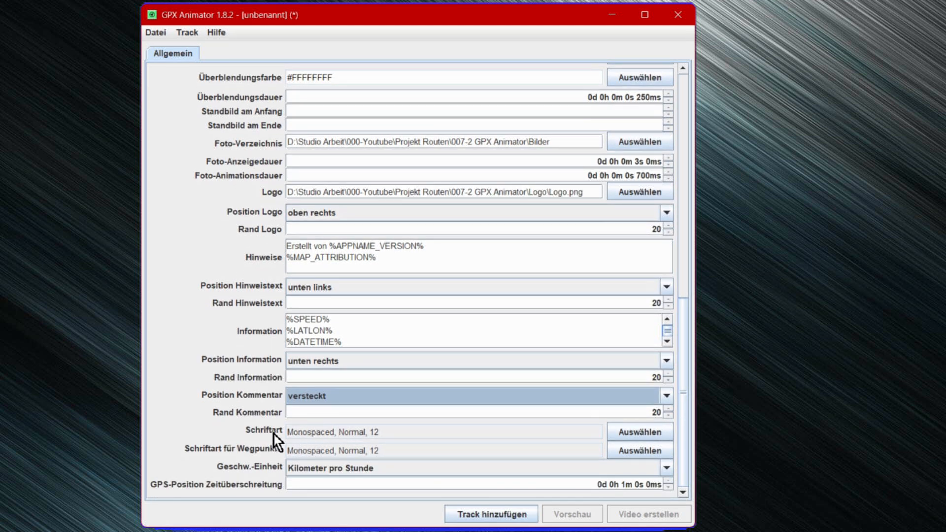
{"action": "left_click", "coordinate": [651, 432]}
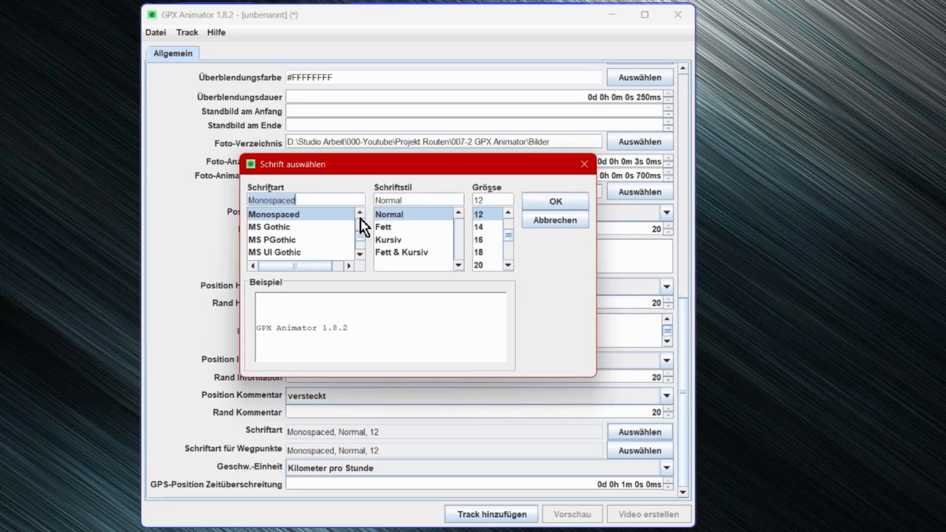
{"action": "scroll", "coordinate": [361, 237], "scroll_direction": "down", "scroll_amount": 5}
{"action": "scroll", "coordinate": [361, 241], "scroll_direction": "down", "scroll_amount": 10}
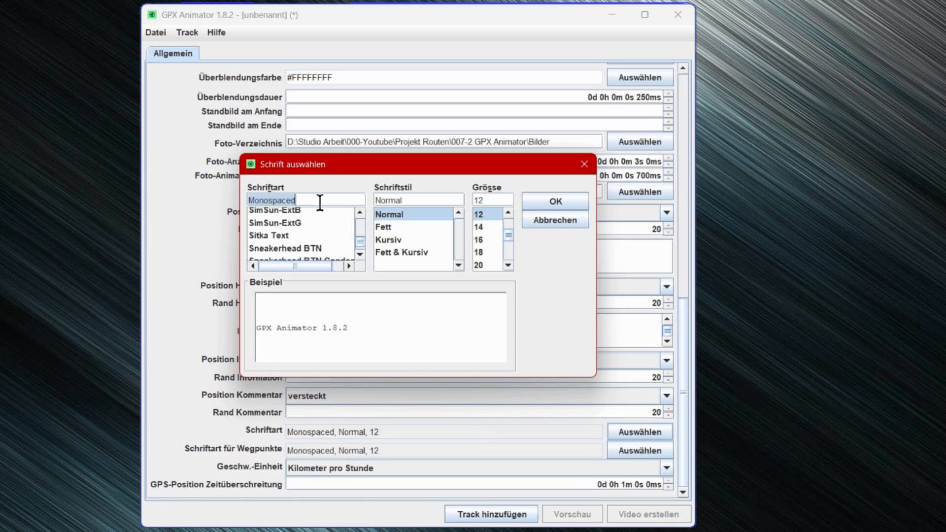
{"action": "type", "text": "Tim"}
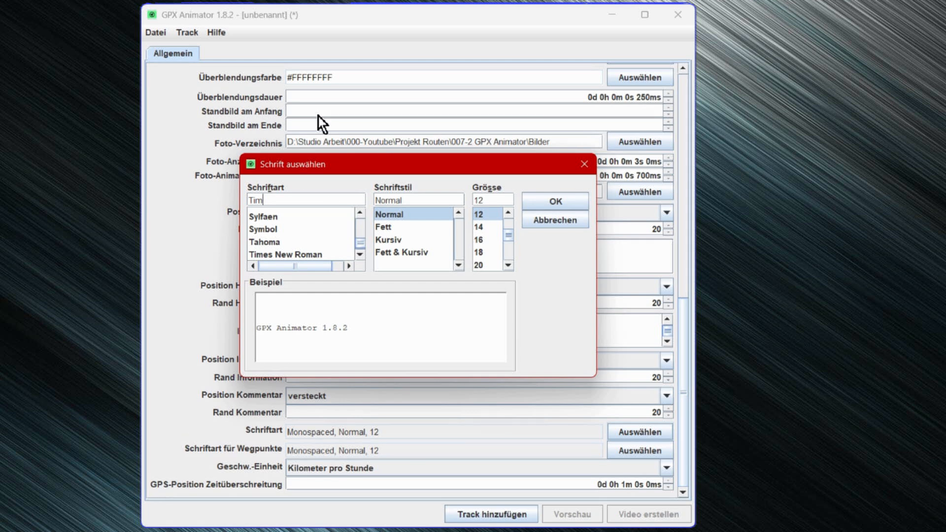
{"action": "left_click", "coordinate": [318, 255]}
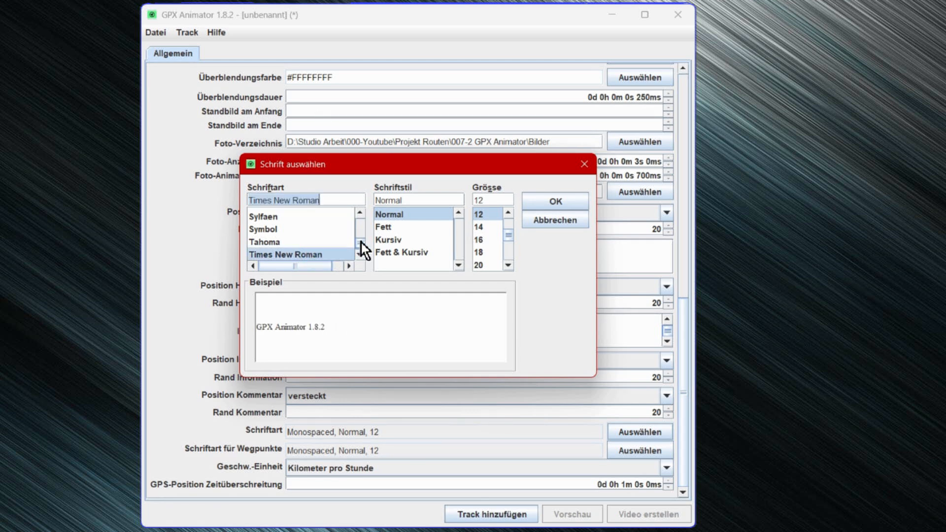
{"action": "left_click", "coordinate": [387, 228]}
{"action": "left_click", "coordinate": [483, 253]}
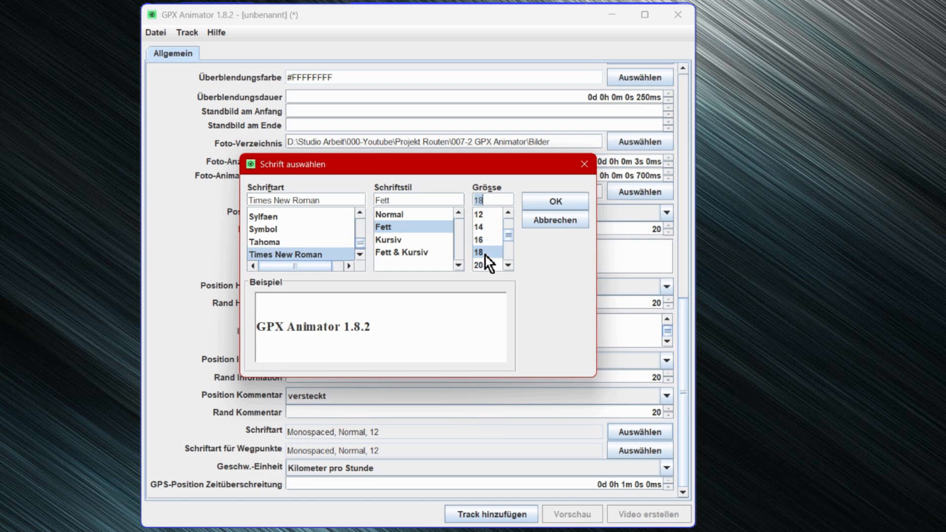
{"action": "left_click", "coordinate": [556, 202]}
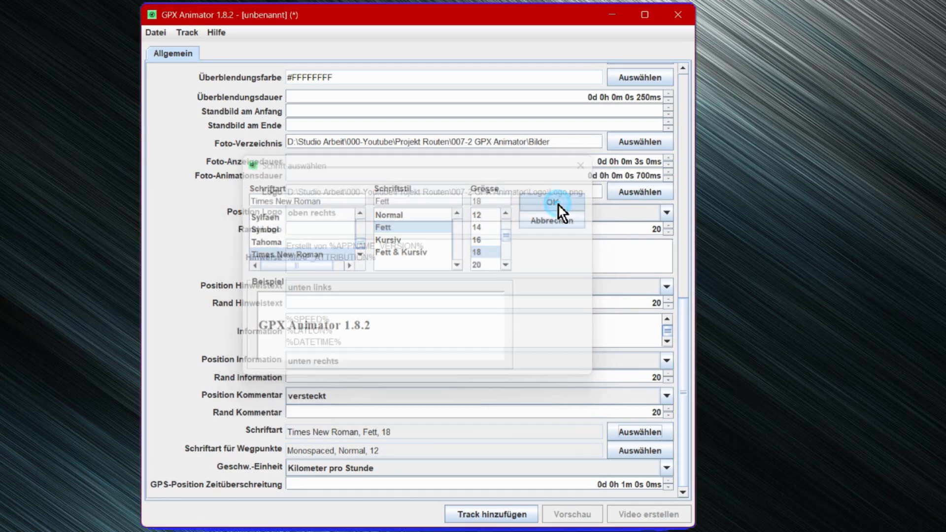
{"action": "left_click", "coordinate": [509, 518]}
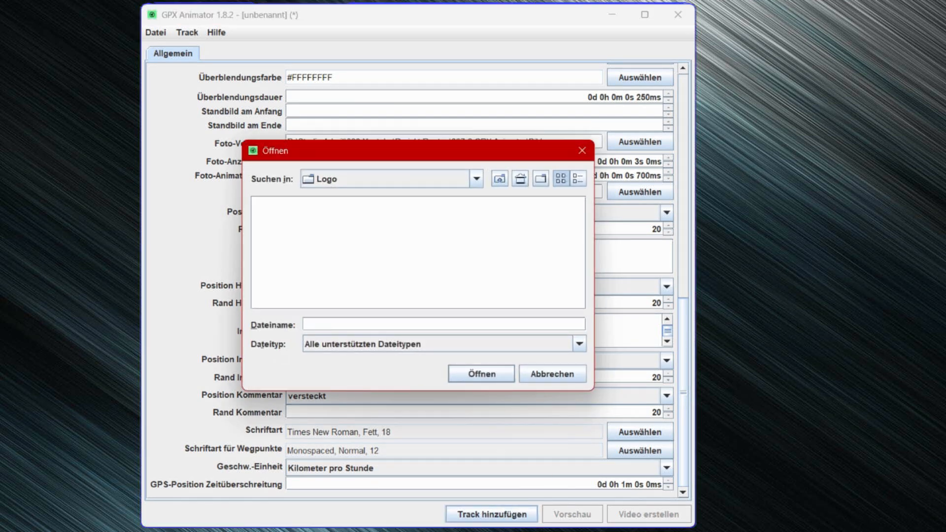
{"action": "key", "text": "ctrl+v"}
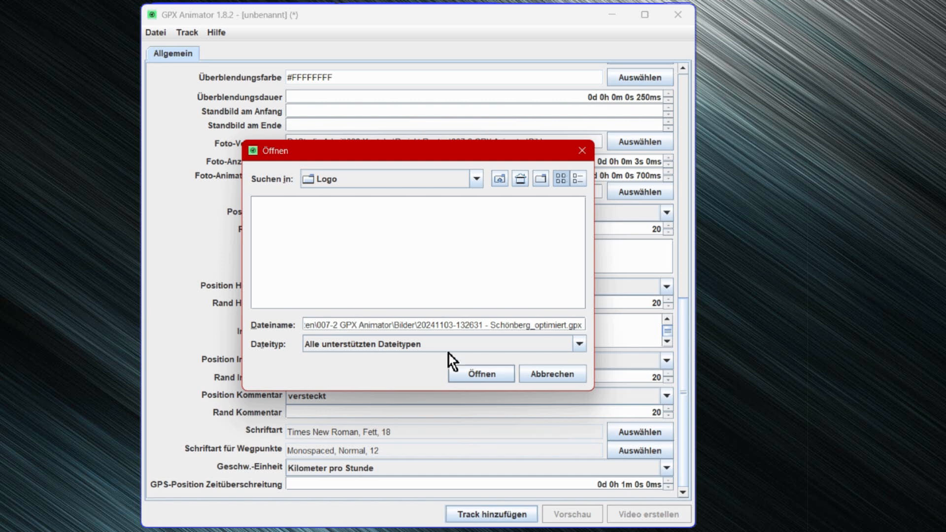
{"action": "left_click", "coordinate": [481, 376]}
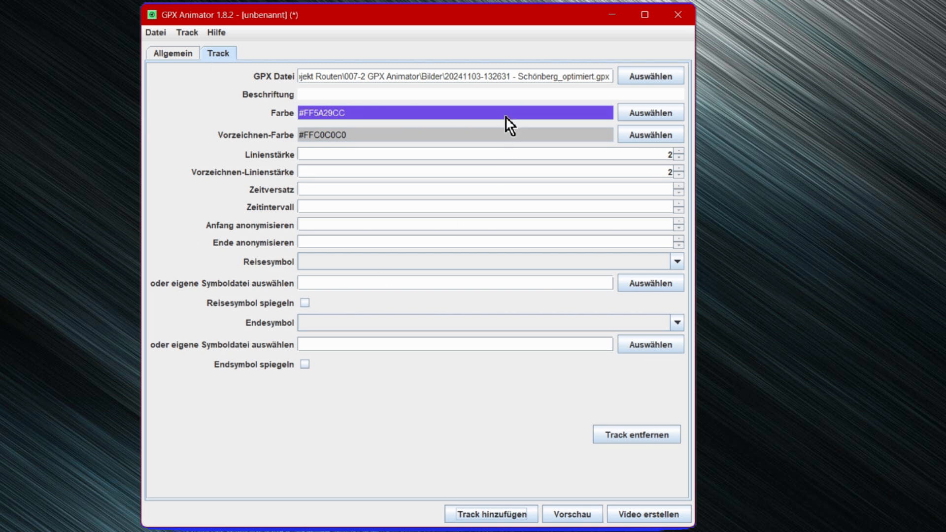
Step: Set the track's pre-drawing colour (Vorzeichnen-Farbe) to the cyan swatch #FF33FFFF
{"action": "left_click", "coordinate": [483, 135]}
{"action": "left_click", "coordinate": [635, 138]}
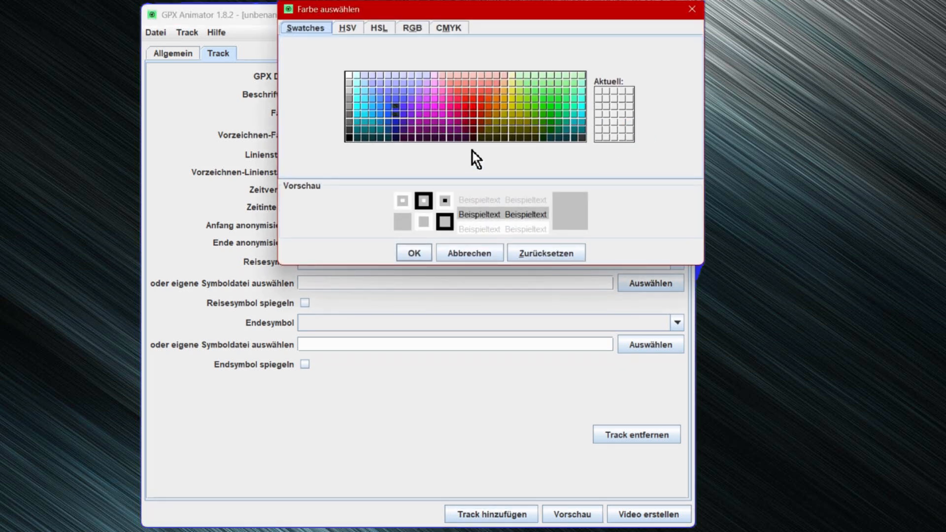
{"action": "left_click", "coordinate": [359, 97]}
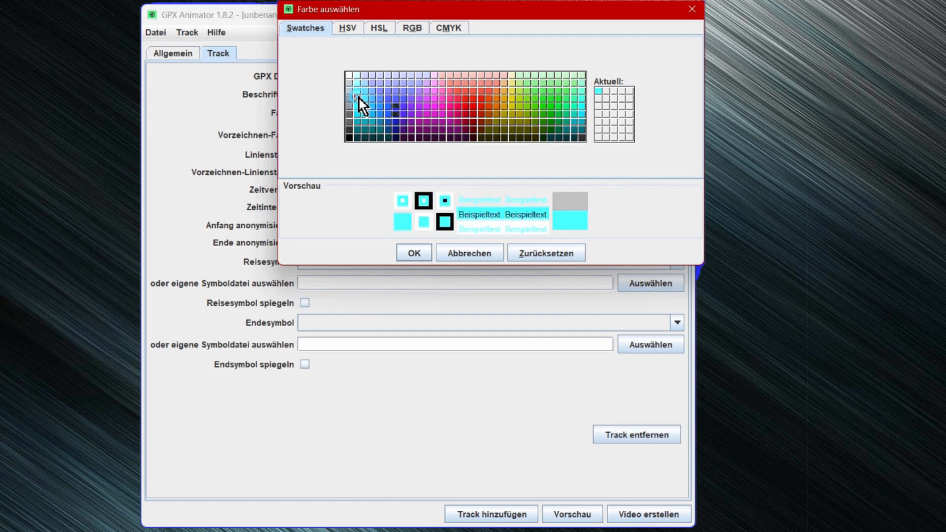
{"action": "left_click", "coordinate": [414, 253]}
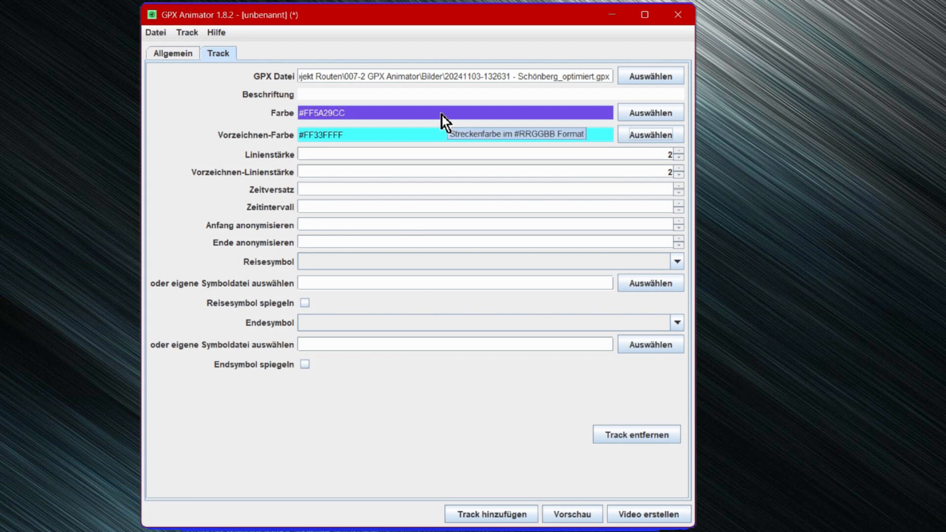
Step: Set the track's line width (Linienstärke) to 8 and its pre-drawing line width (Vorzeichnen-Linienstärke) to 4
{"action": "double_click", "coordinate": [671, 155]}
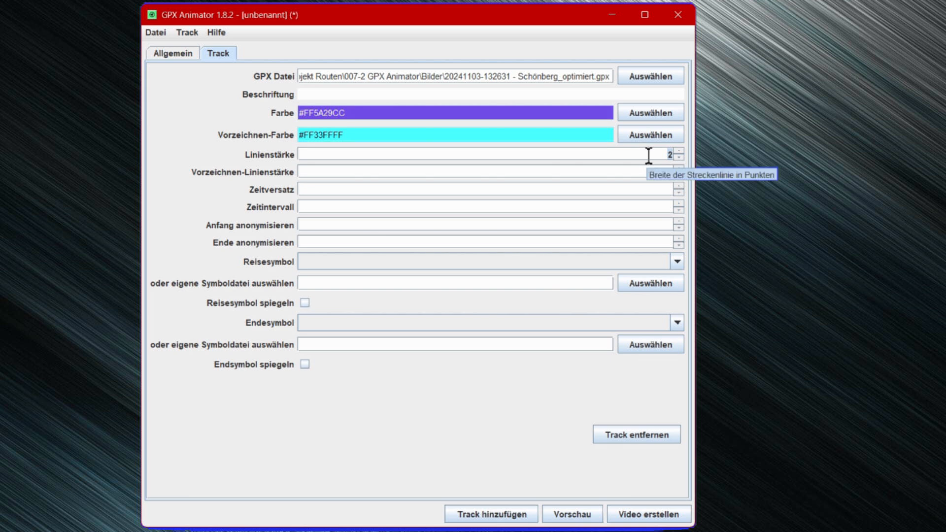
{"action": "type", "text": "5"}
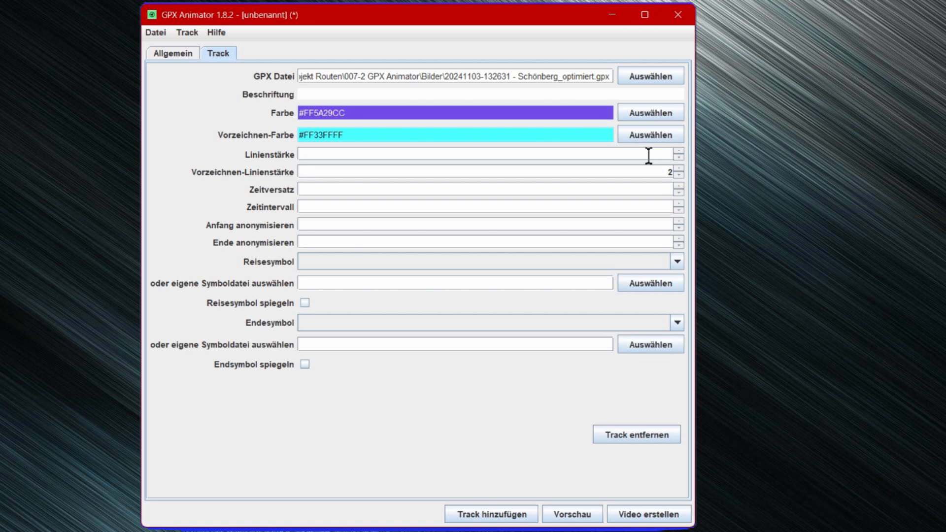
{"action": "double_click", "coordinate": [668, 172]}
{"action": "type", "text": "4"}
Step: Choose Wandern as the track's travel symbol (Reisesymbol)
{"action": "left_click", "coordinate": [677, 262]}
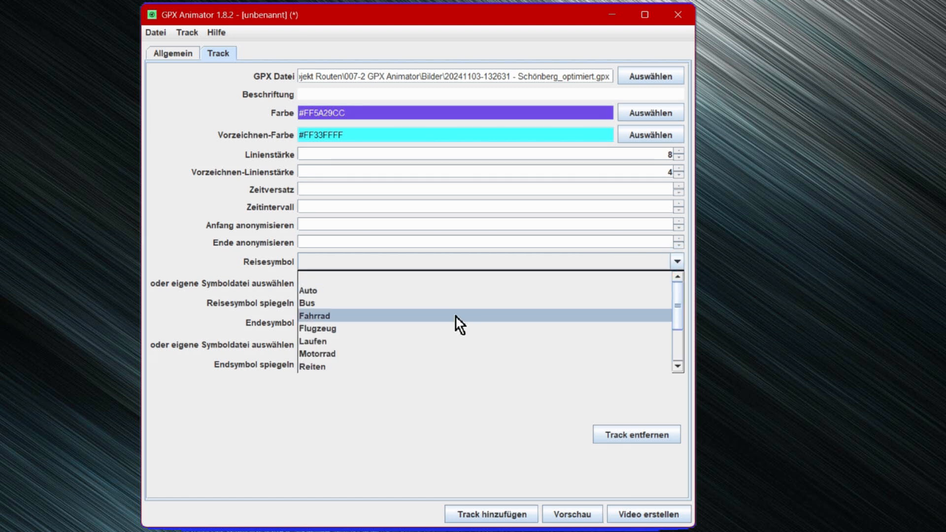
{"action": "scroll", "coordinate": [449, 325], "scroll_direction": "down", "scroll_amount": 2}
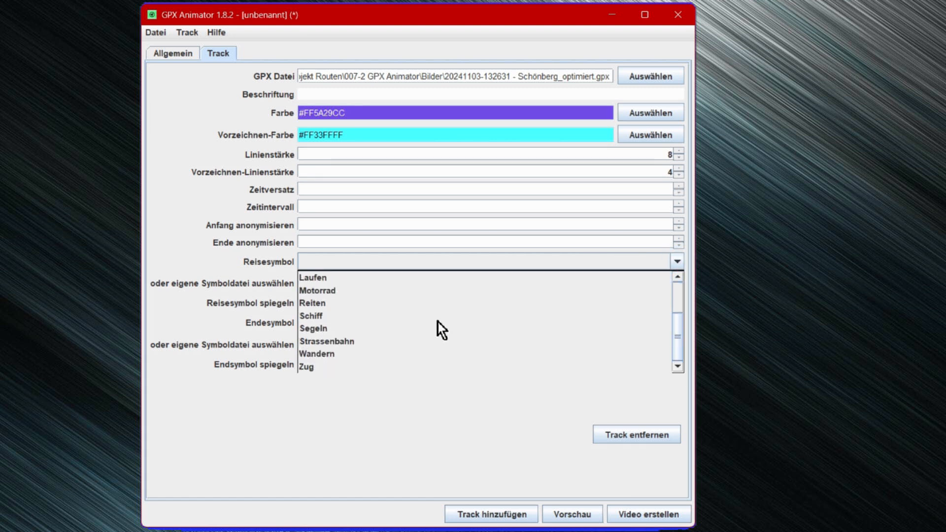
{"action": "left_click", "coordinate": [337, 355]}
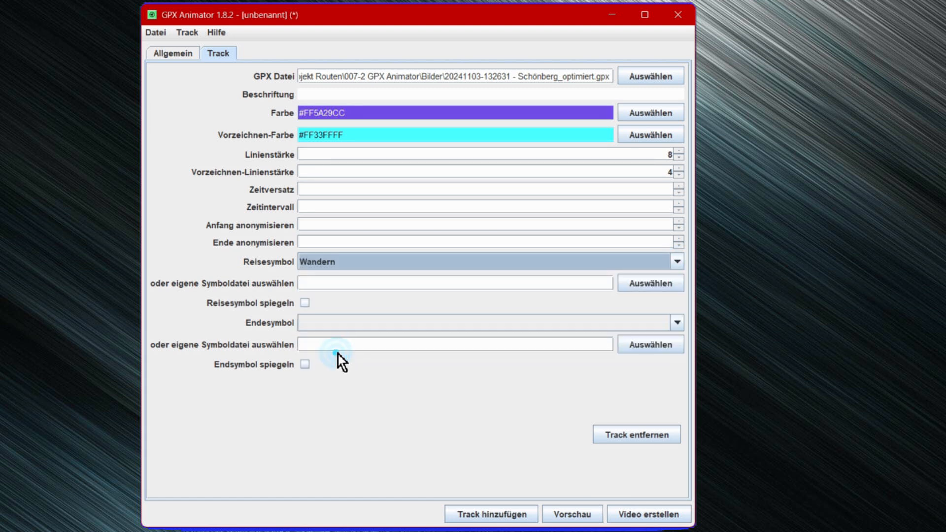
Step: Preview the animation and save the current settings as the default configuration (Standard-Konfiguration)
{"action": "left_click", "coordinate": [572, 515]}
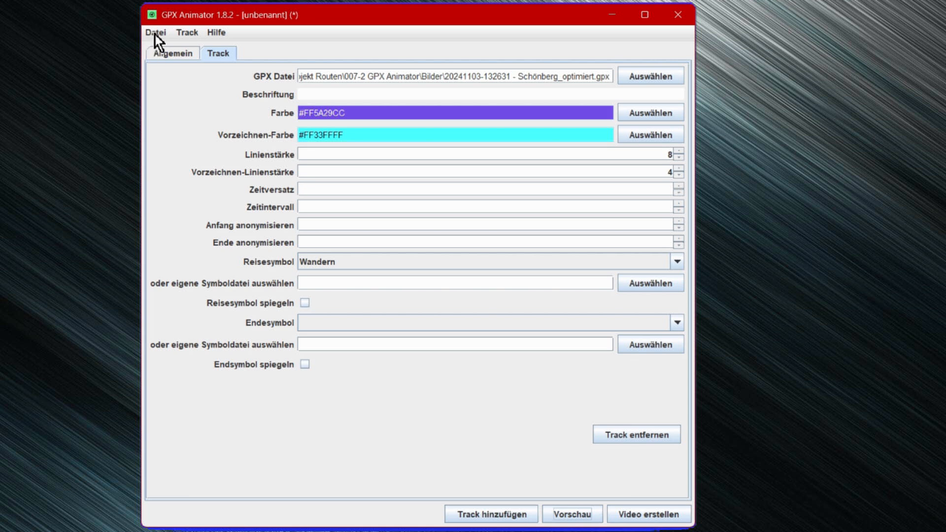
{"action": "left_click", "coordinate": [156, 33]}
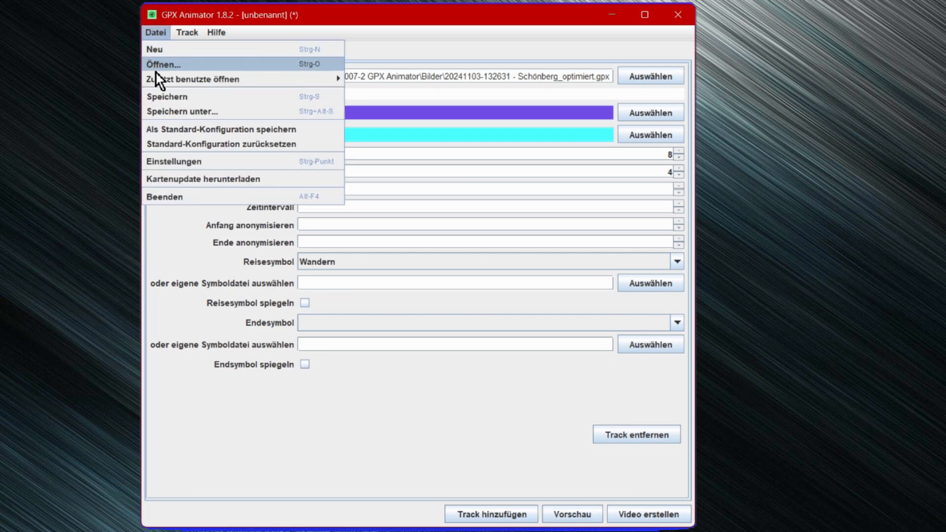
{"action": "left_click", "coordinate": [171, 131]}
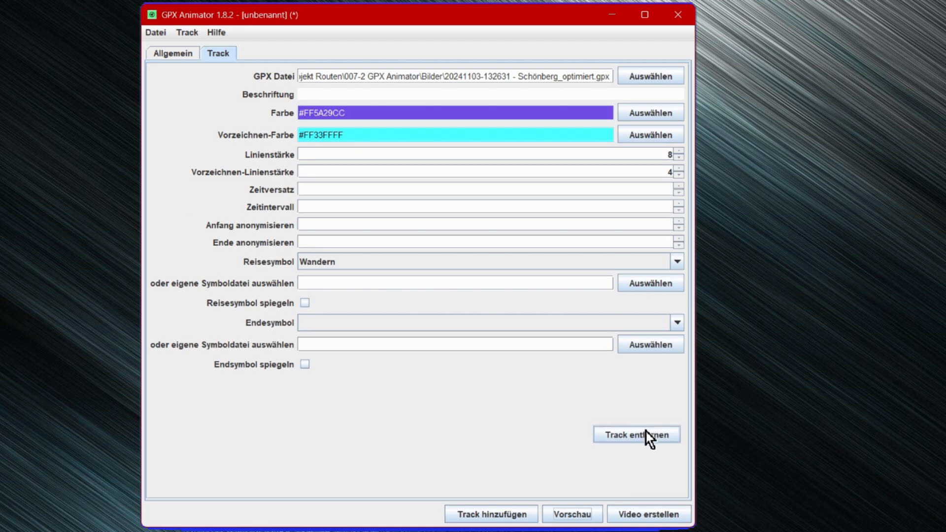
Step: Create the route animation video from the current settings and dismiss the completion notice
{"action": "left_click", "coordinate": [657, 514]}
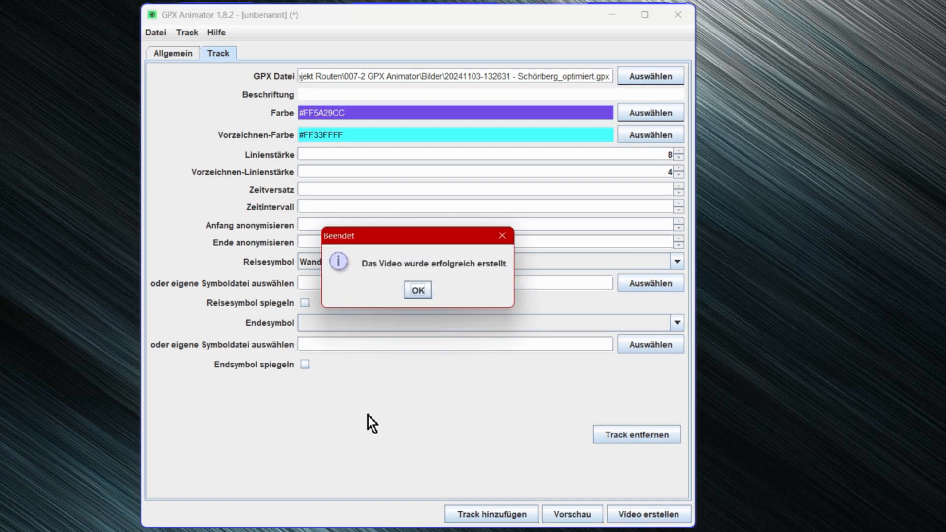
{"action": "left_click", "coordinate": [417, 292]}
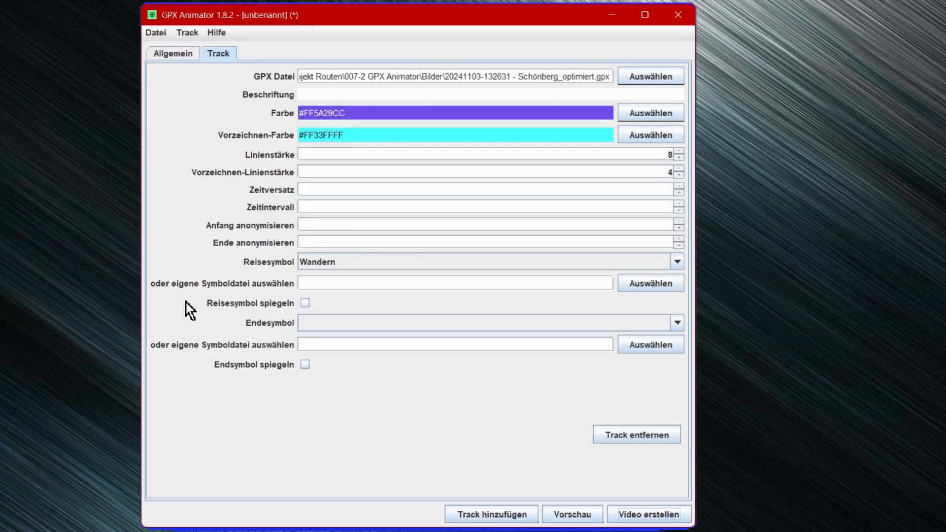
Step: Change the output file name (Ausgabe) in the general settings to GPX-Animation_1.mp4, keeping the same folder
{"action": "left_click", "coordinate": [180, 56]}
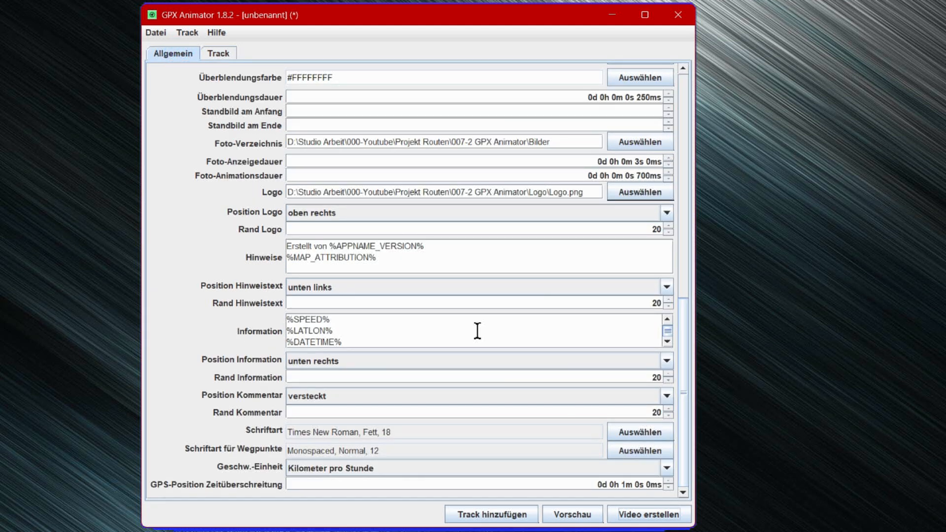
{"action": "left_click_drag", "start_coordinate": [684, 393], "coordinate": [676, 149]}
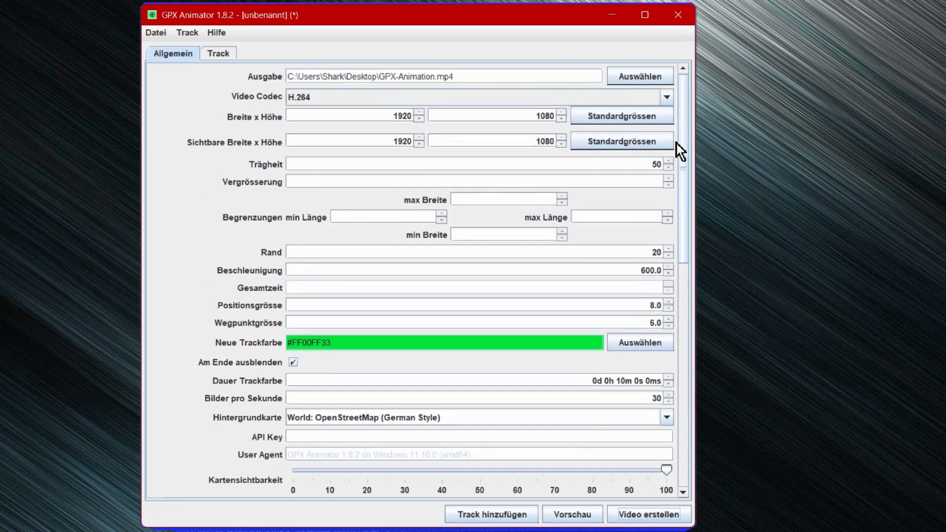
{"action": "left_click", "coordinate": [437, 77]}
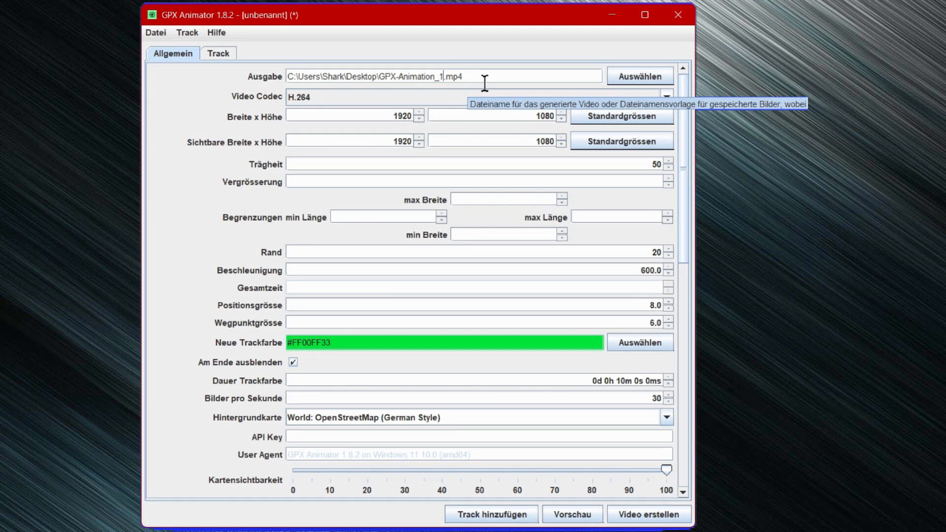
Step: Set the video's width and height (Breite x Höhe) to the Cinema 4K preset 4096 x 2160, create the video and dismiss the completion notice
{"action": "left_click", "coordinate": [631, 116]}
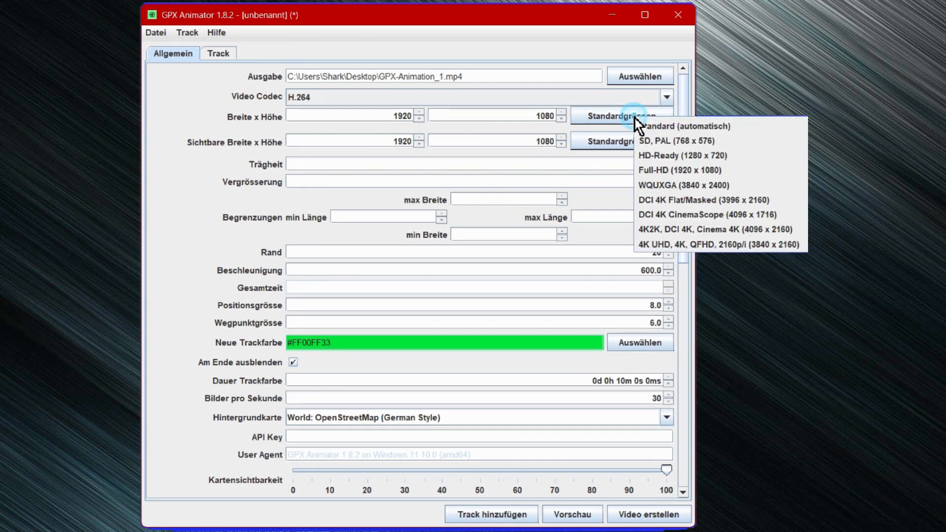
{"action": "left_click", "coordinate": [662, 234]}
{"action": "left_click", "coordinate": [651, 514]}
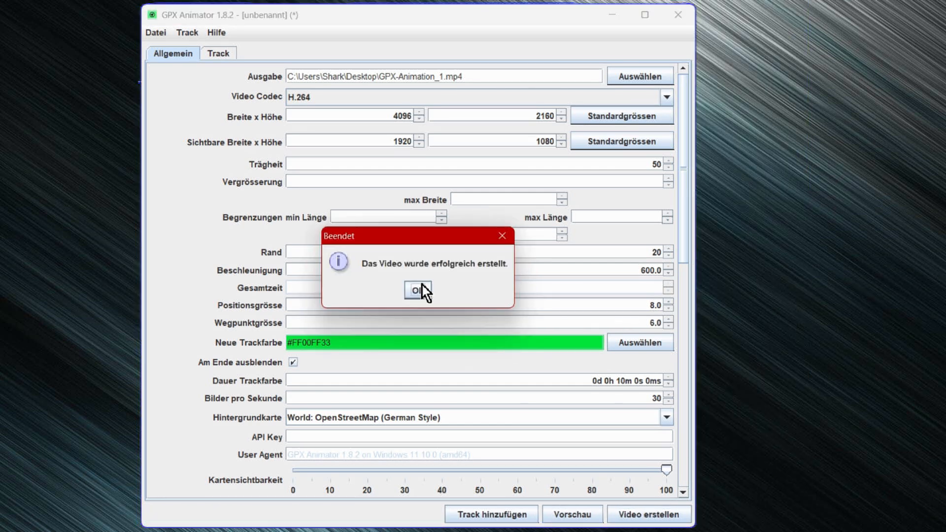
{"action": "left_click", "coordinate": [418, 291]}
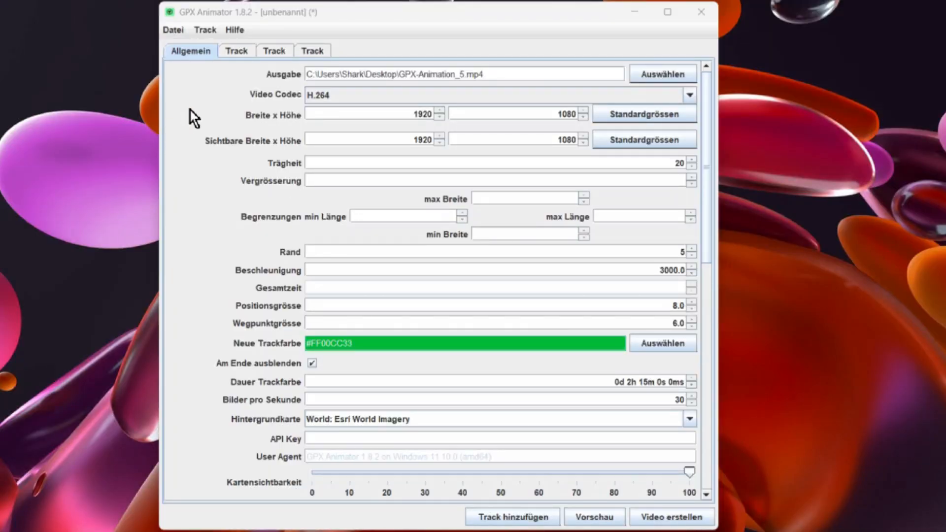
Step: Review the GPX file, colour and line-width settings of each of the three Iceland tracks, and return to the general settings
{"action": "left_click", "coordinate": [242, 51]}
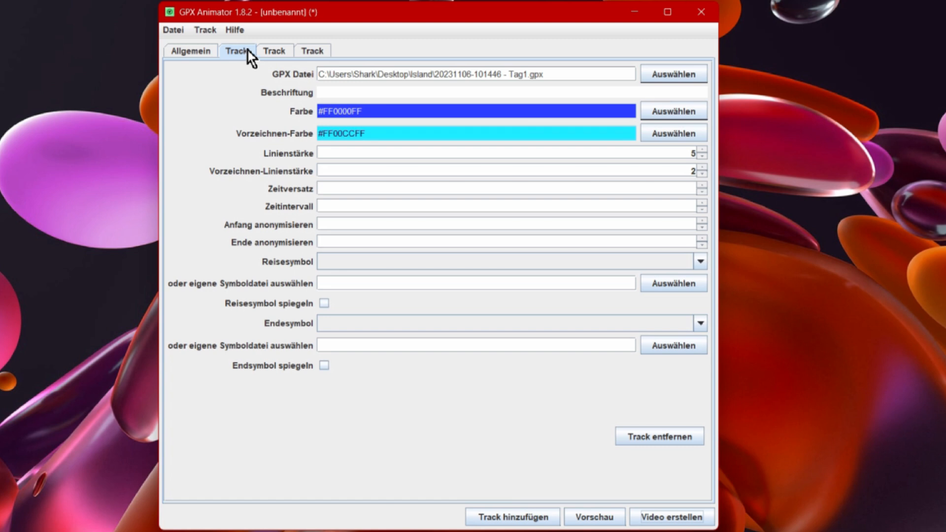
{"action": "left_click", "coordinate": [273, 52]}
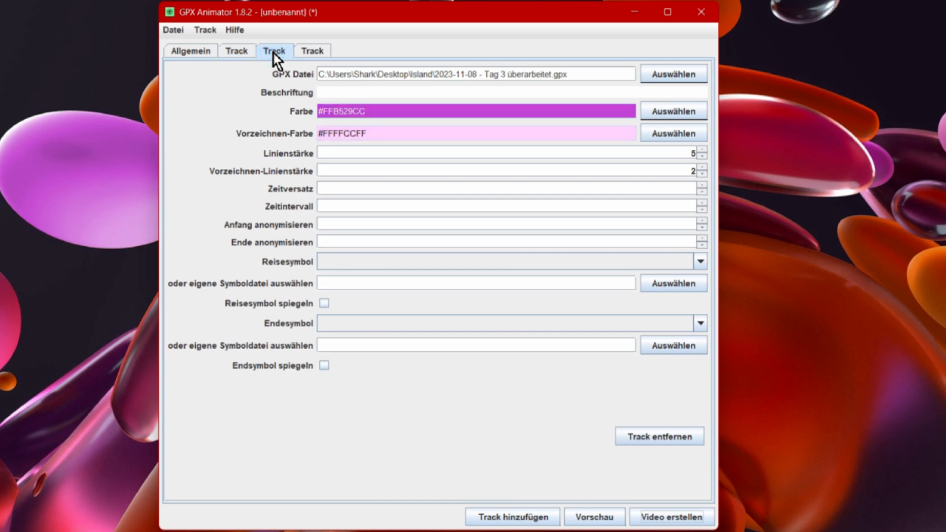
{"action": "left_click", "coordinate": [318, 53]}
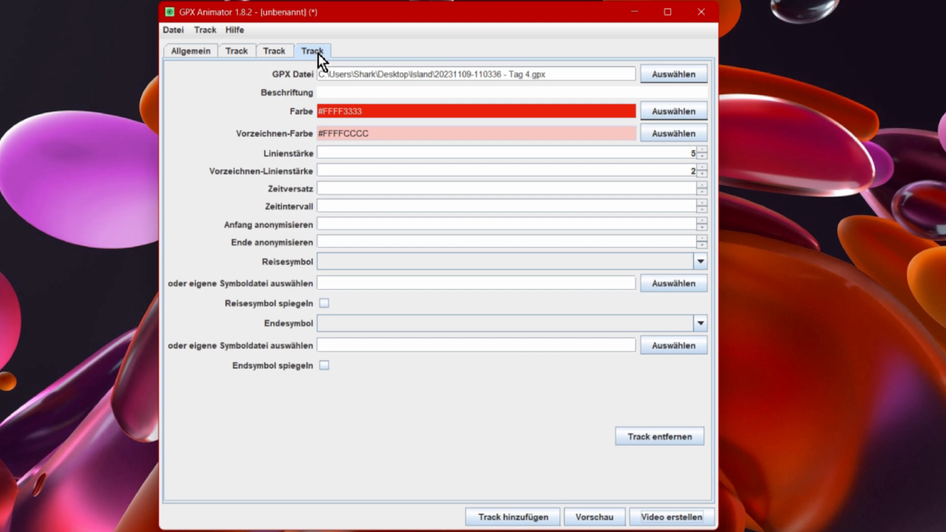
{"action": "left_click", "coordinate": [193, 52]}
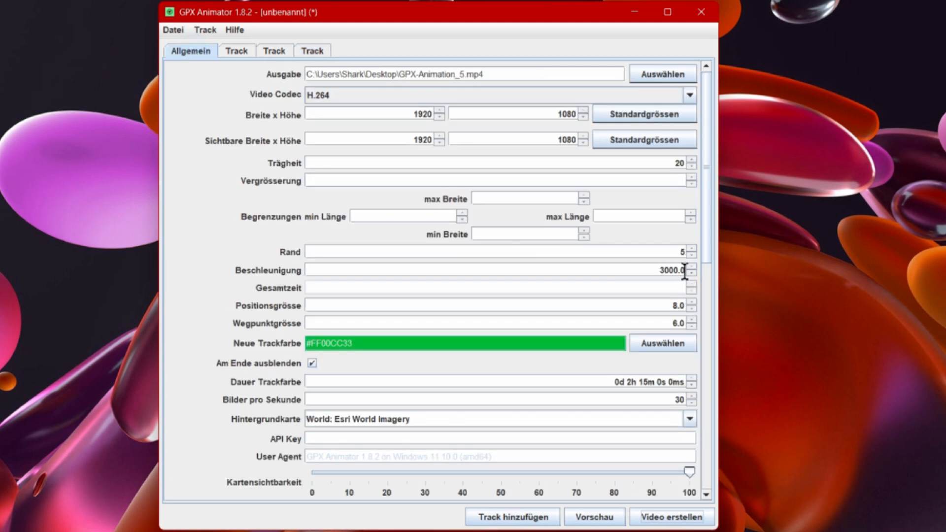